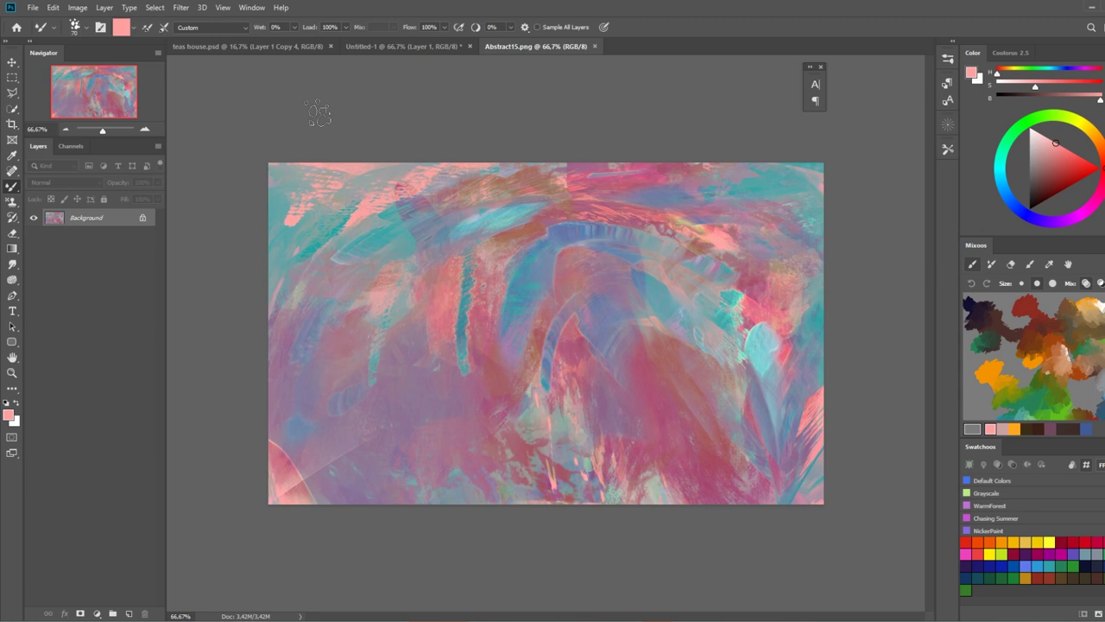
# Choose the Mixer Brush Tool and bring up its current brush load options
pyautogui.rightClick(13, 189)
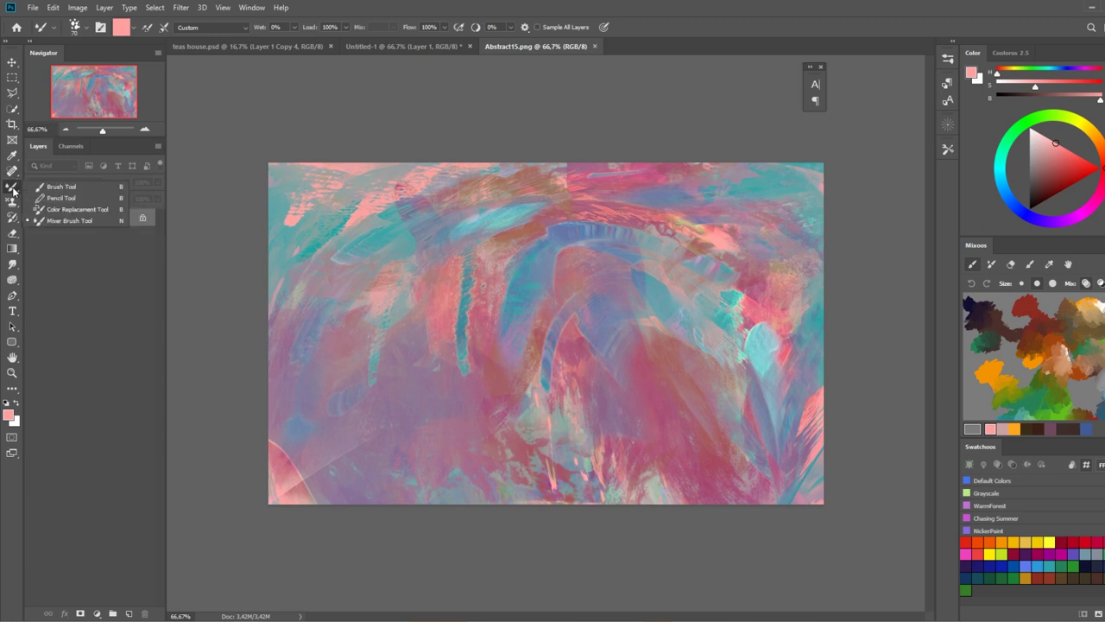
pyautogui.click(54, 219)
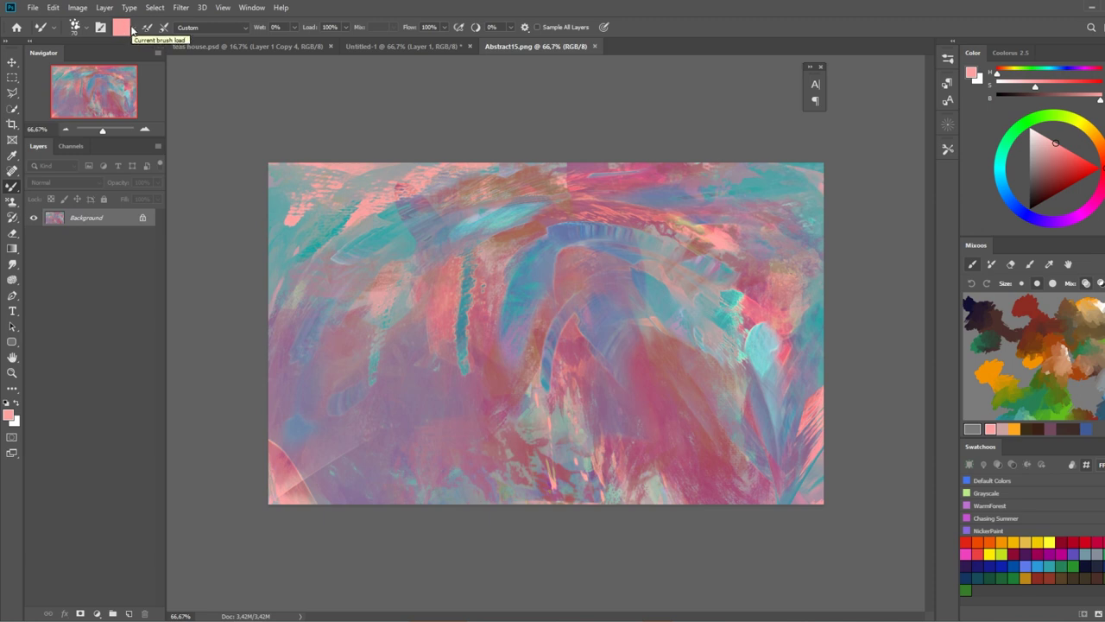
pyautogui.click(133, 31)
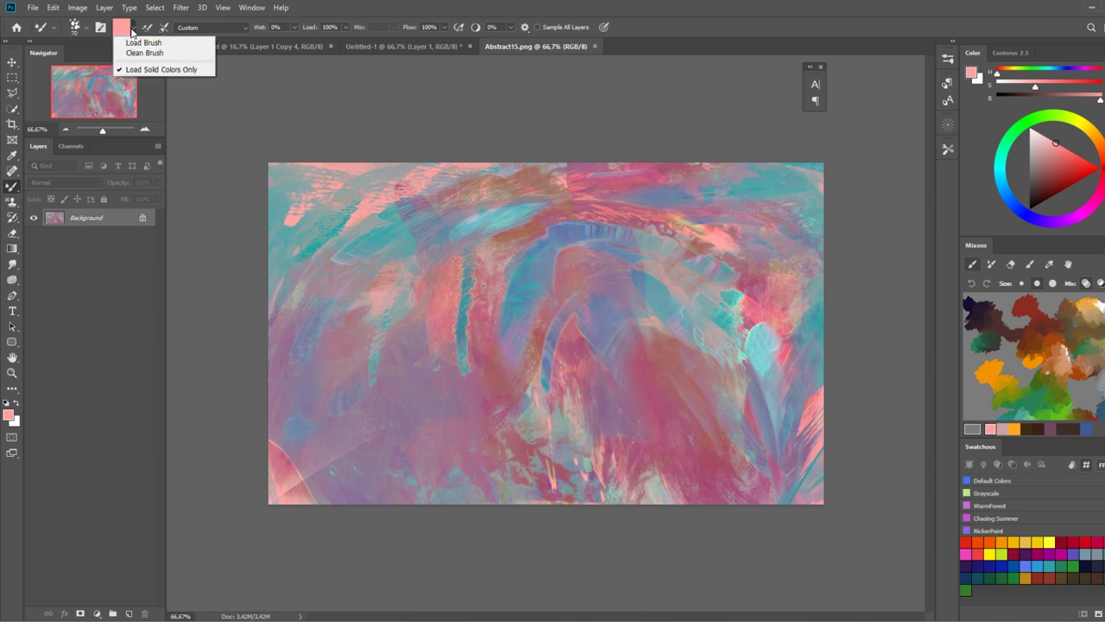
pyautogui.click(149, 82)
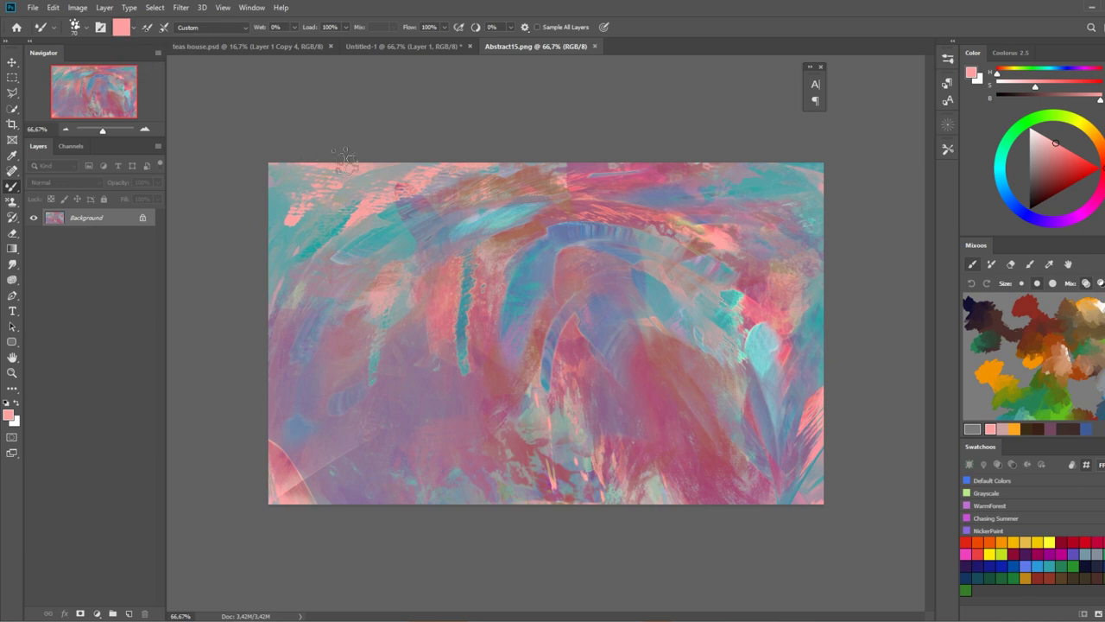
# Sample solid teal and pink from the painting and brush short strokes over its upper-left area
pyautogui.keyDown('alt'); pyautogui.click(278, 208); pyautogui.keyUp('alt')
pyautogui.moveTo(298, 216)
pyautogui.mouseDown()
pyautogui.moveTo(304, 204)
pyautogui.moveTo(354, 205)
pyautogui.moveTo(317, 249)
pyautogui.mouseUp()
pyautogui.keyDown('alt'); pyautogui.click(383, 194); pyautogui.keyUp('alt')
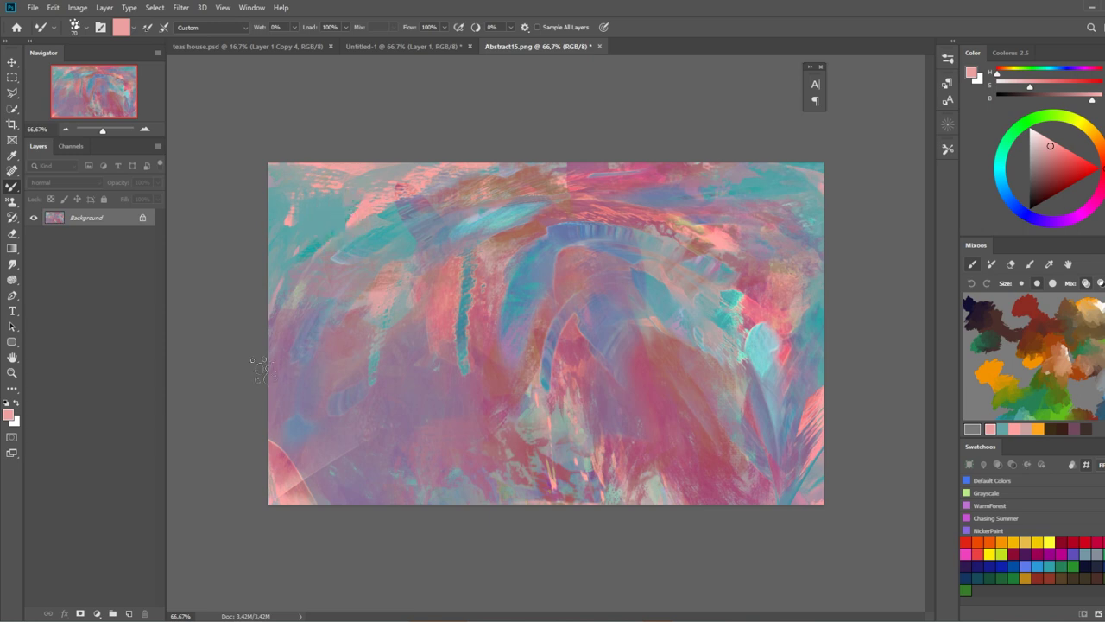
# Turn off Load Solid Colors Only, sample multicoloured patches of the painting and brush them over its upper-left area
pyautogui.click(132, 28)
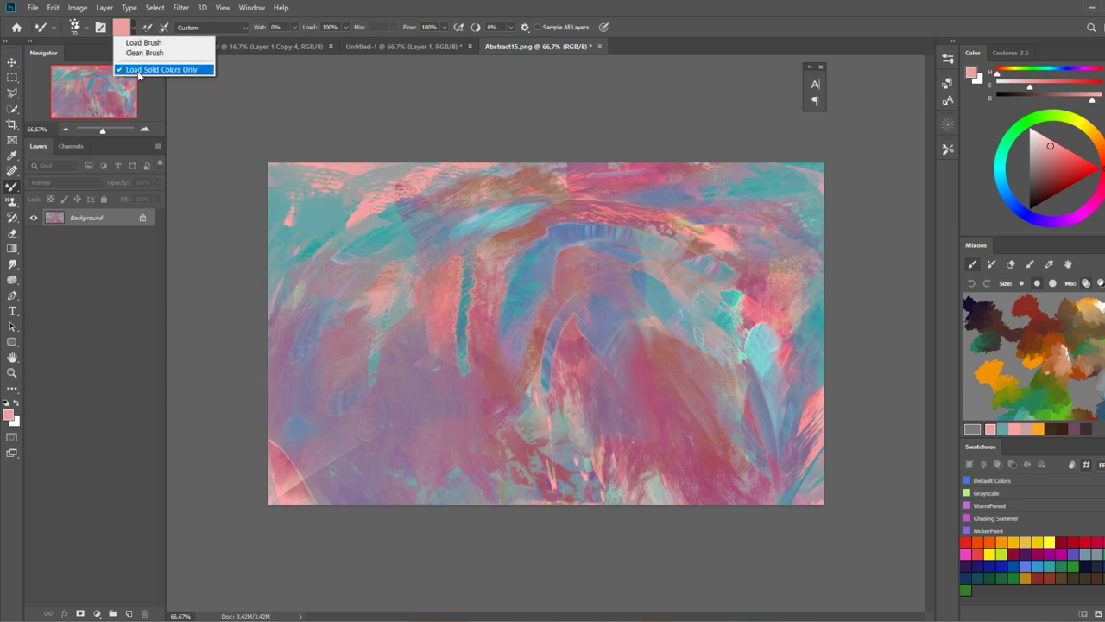
pyautogui.click(138, 70)
pyautogui.keyDown('alt'); pyautogui.click(456, 210); pyautogui.keyUp('alt')
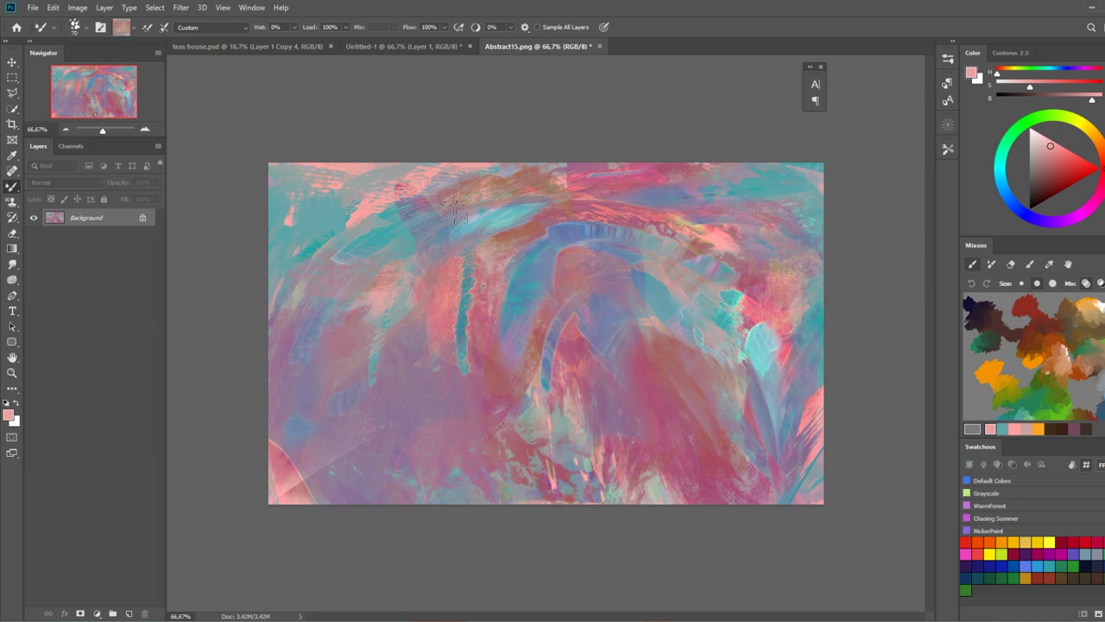
pyautogui.moveTo(385, 185)
pyautogui.mouseDown()
pyautogui.moveTo(381, 209)
pyautogui.moveTo(363, 207)
pyautogui.moveTo(343, 226)
pyautogui.moveTo(388, 200)
pyautogui.mouseUp()
pyautogui.keyDown('alt'); pyautogui.click(339, 275); pyautogui.keyUp('alt')
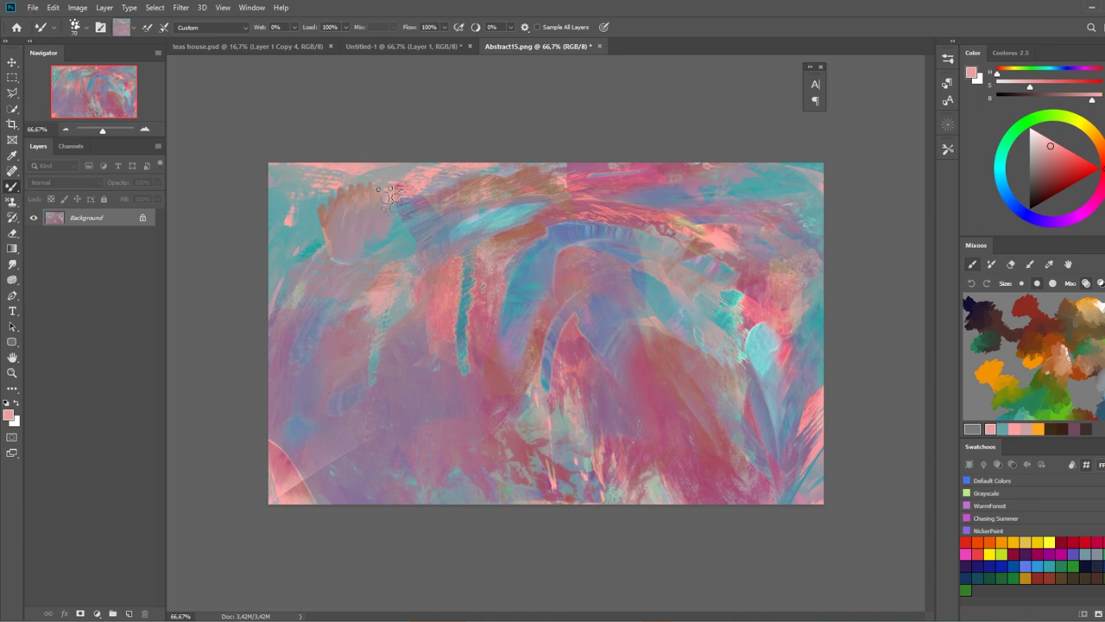
# Try blending the upper-left area with the brush enlarged to 317 px, undo it and reduce the brush to 30 px
pyautogui.keyDown('alt'); pyautogui.rightClick(400, 237); pyautogui.keyUp('alt')
pyautogui.keyDown('alt'); pyautogui.moveTo(402, 237); pyautogui.dragTo(450, 221); pyautogui.keyUp('alt')
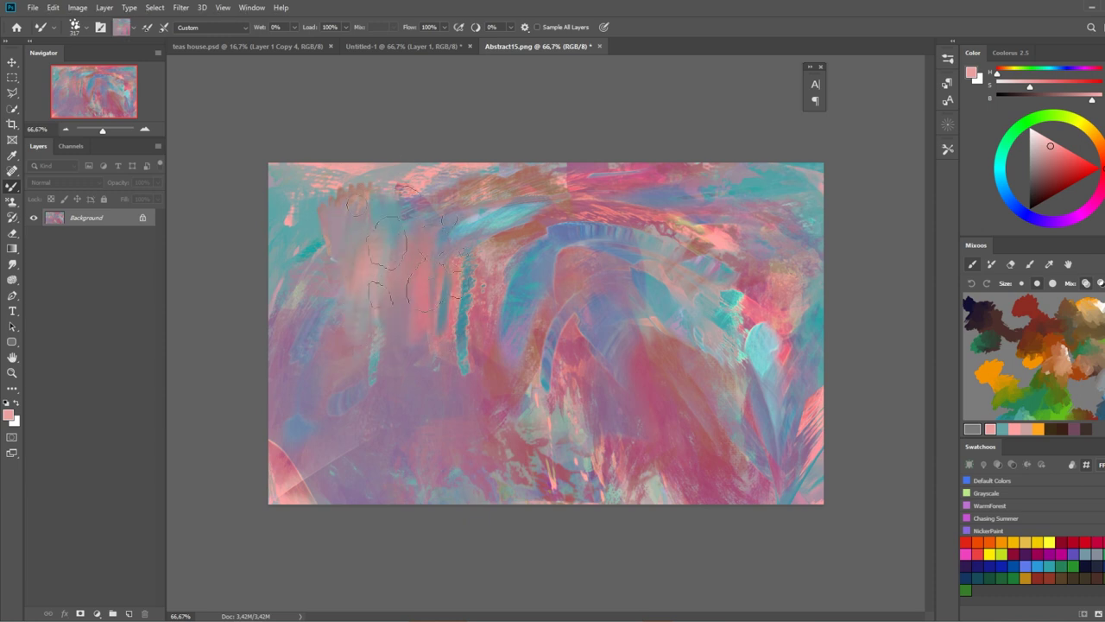
pyautogui.keyDown('alt'); pyautogui.rightClick(406, 249); pyautogui.keyUp('alt')
pyautogui.keyDown('alt'); pyautogui.moveTo(386, 254); pyautogui.dragTo(353, 257); pyautogui.keyUp('alt')
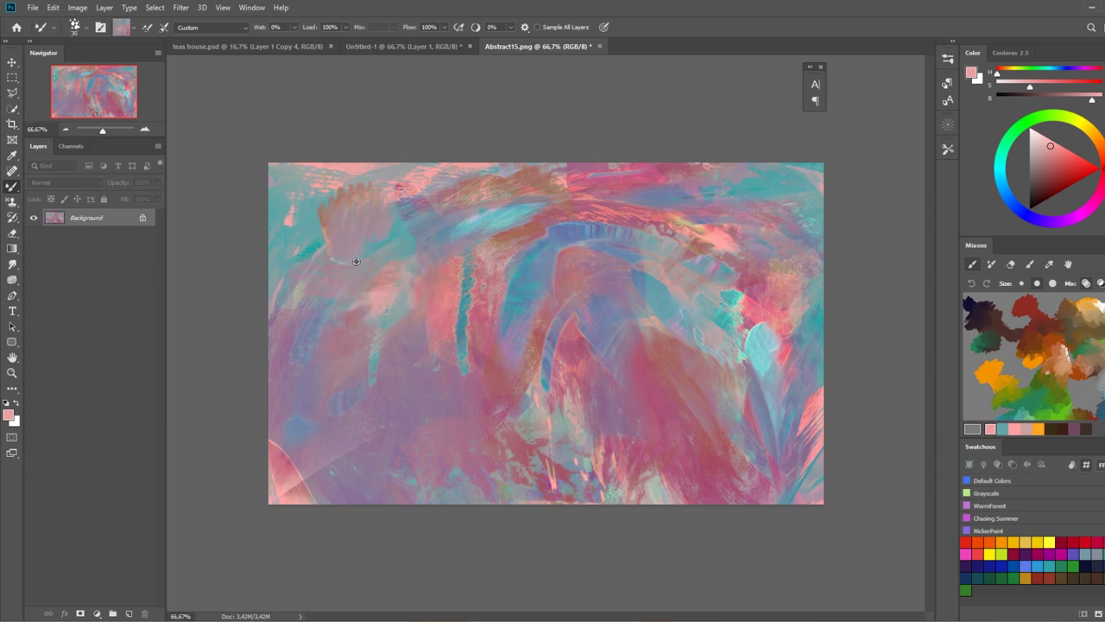
# Sample a teal patch, lower the brush Load to 5% and paint a teal diagonal stroke in the upper-left area
pyautogui.keyDown('alt'); pyautogui.click(400, 246); pyautogui.keyUp('alt')
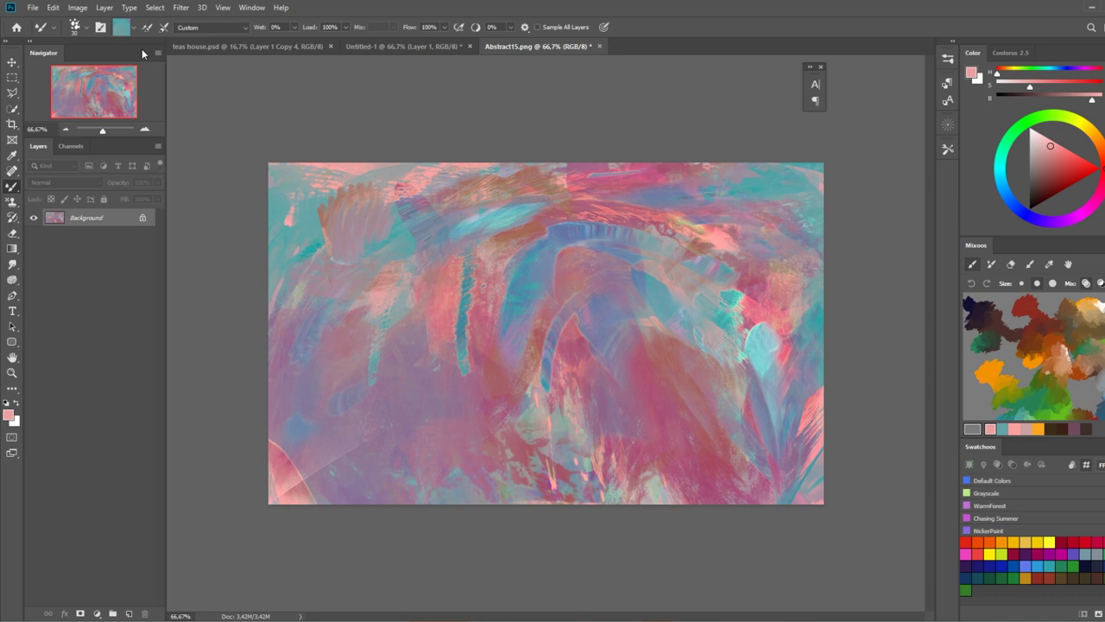
pyautogui.click(346, 27)
pyautogui.moveTo(298, 43); pyautogui.dragTo(293, 41)
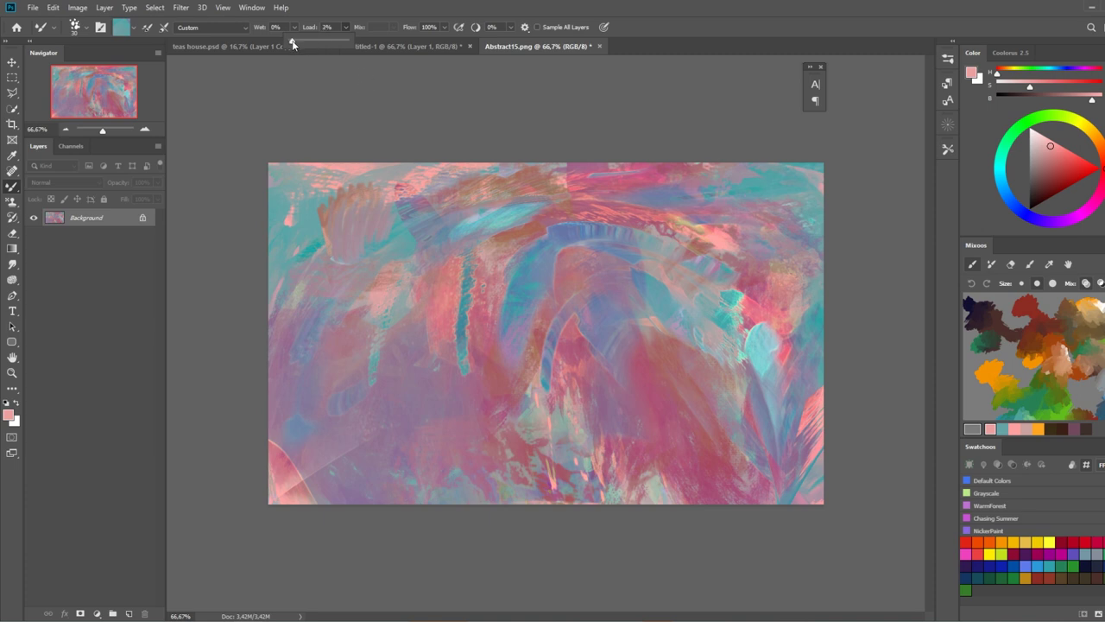
pyautogui.moveTo(293, 42); pyautogui.dragTo(295, 43)
pyautogui.click(374, 277)
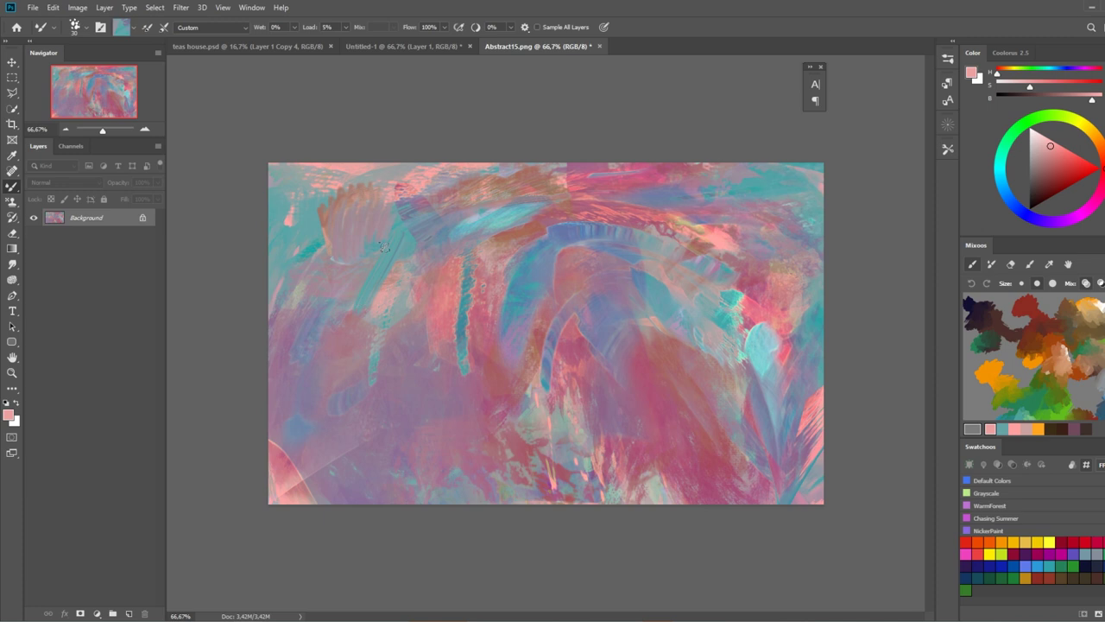
pyautogui.click(347, 289)
# Sample pink patches and paint two upright pink strokes beside the teal diagonal stroke
pyautogui.keyDown('alt'); pyautogui.click(379, 305); pyautogui.keyUp('alt')
pyautogui.moveTo(348, 309); pyautogui.dragTo(359, 251)
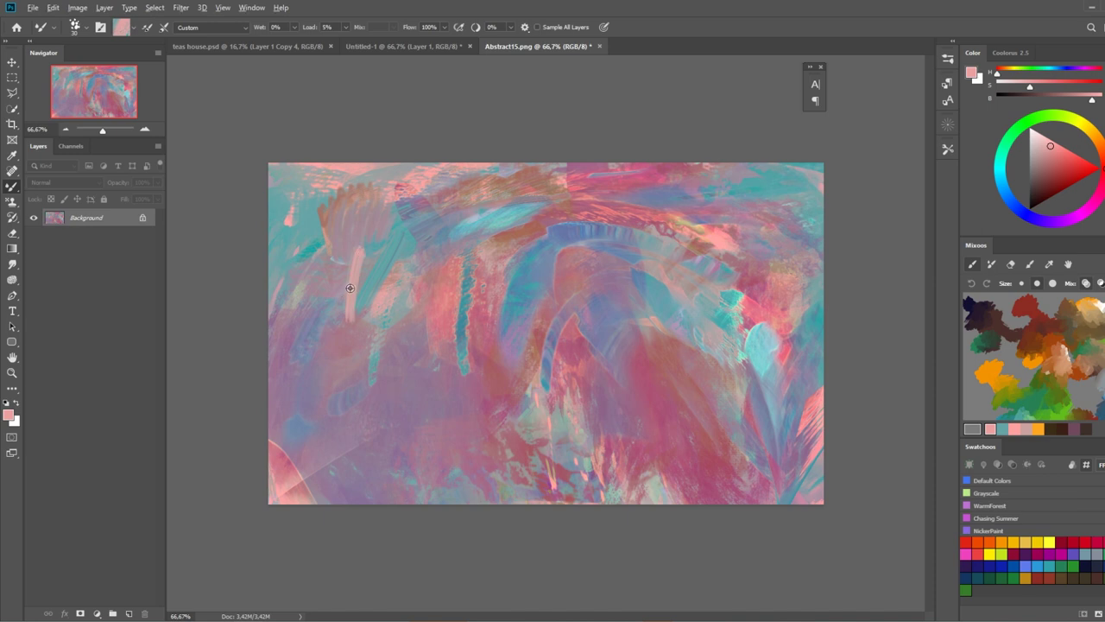
pyautogui.keyDown('alt'); pyautogui.click(350, 288); pyautogui.keyUp('alt')
pyautogui.moveTo(341, 319); pyautogui.dragTo(326, 229)
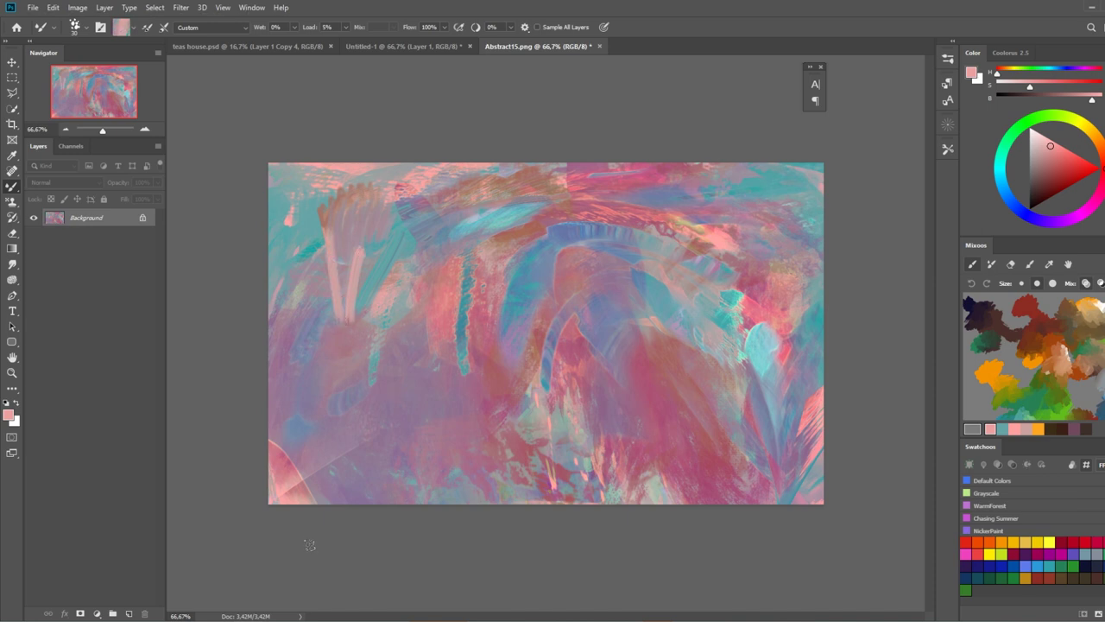
# Enable loading the brush after each stroke and paint a series of parallel pink diagonal strokes across the painting's left side
pyautogui.click(146, 28)
pyautogui.moveTo(308, 375); pyautogui.dragTo(385, 283)
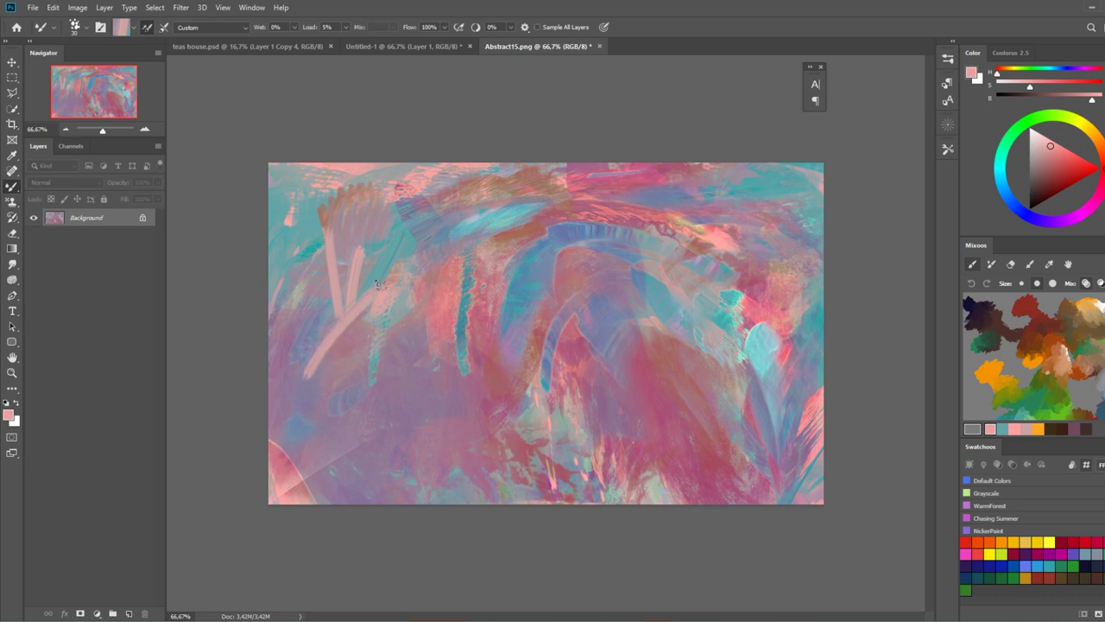
pyautogui.moveTo(316, 389); pyautogui.dragTo(382, 316)
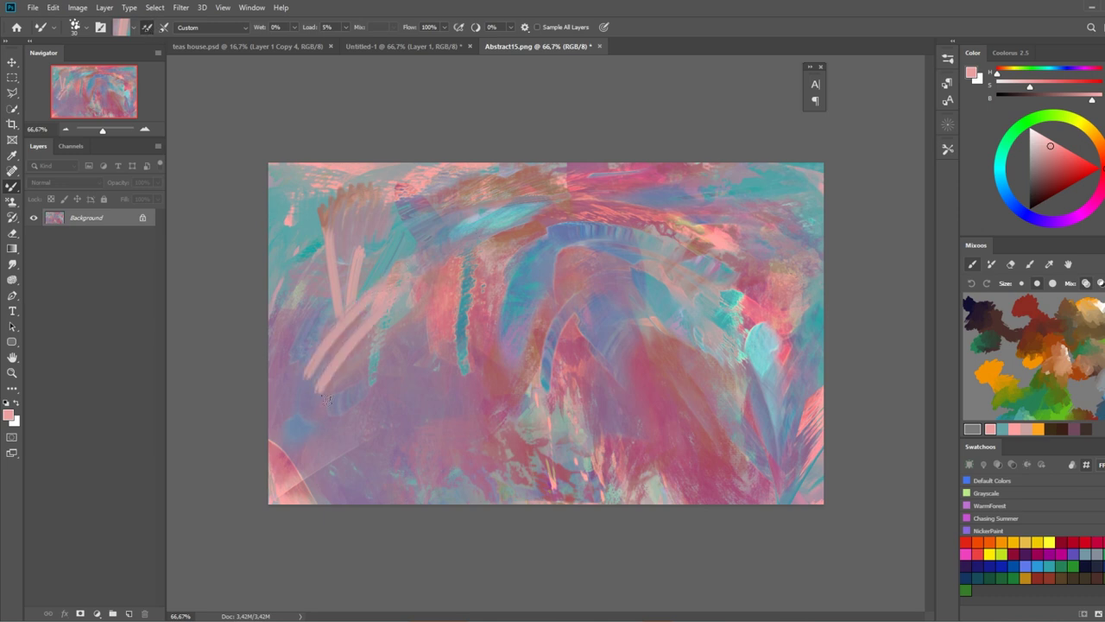
pyautogui.moveTo(327, 402); pyautogui.dragTo(406, 308)
pyautogui.moveTo(335, 411); pyautogui.dragTo(436, 296)
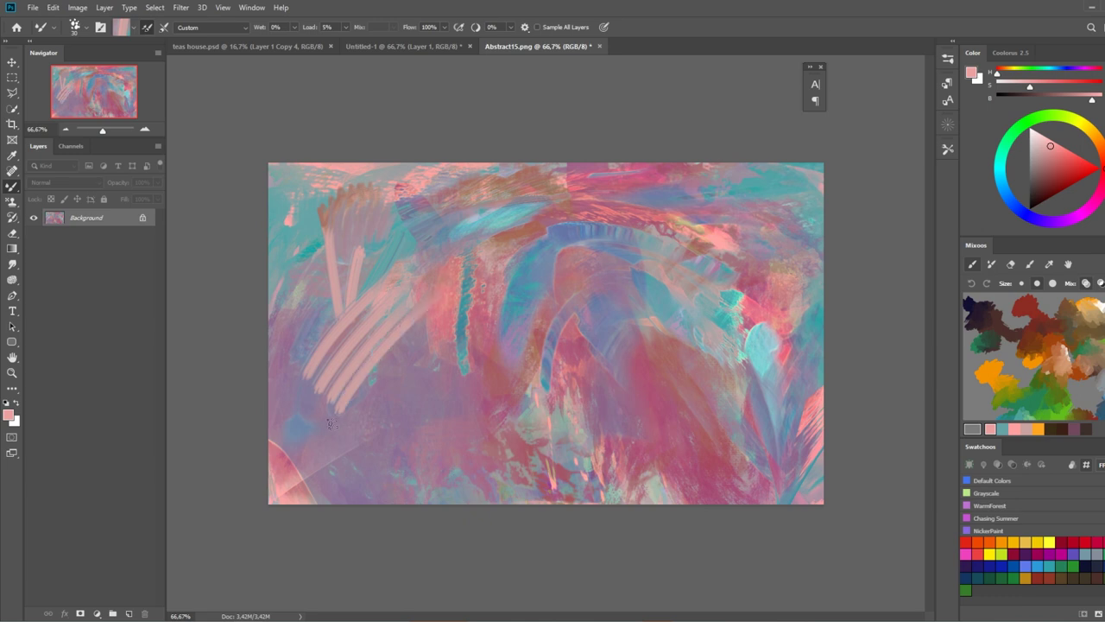
pyautogui.moveTo(340, 421); pyautogui.dragTo(437, 307)
pyautogui.moveTo(348, 422); pyautogui.dragTo(435, 319)
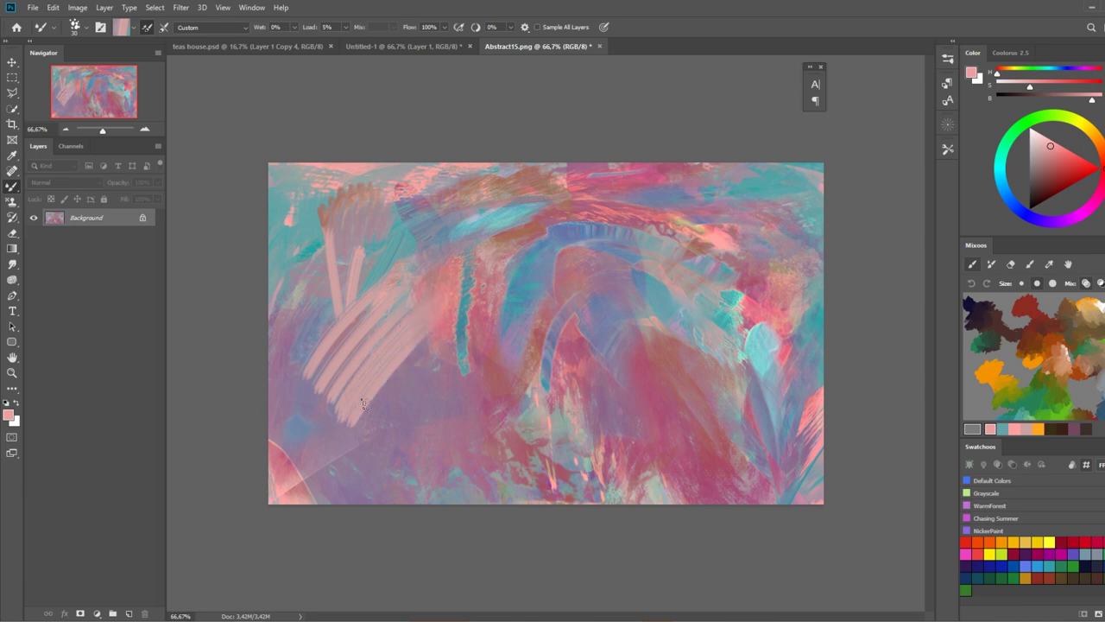
pyautogui.moveTo(358, 423)
pyautogui.mouseDown()
pyautogui.moveTo(435, 328)
pyautogui.moveTo(363, 423)
pyautogui.mouseUp()
# Sample purple from below the pink diagonal strokes and paint thin streaks over their lower-right edge
pyautogui.keyDown('alt'); pyautogui.click(415, 383); pyautogui.keyUp('alt')
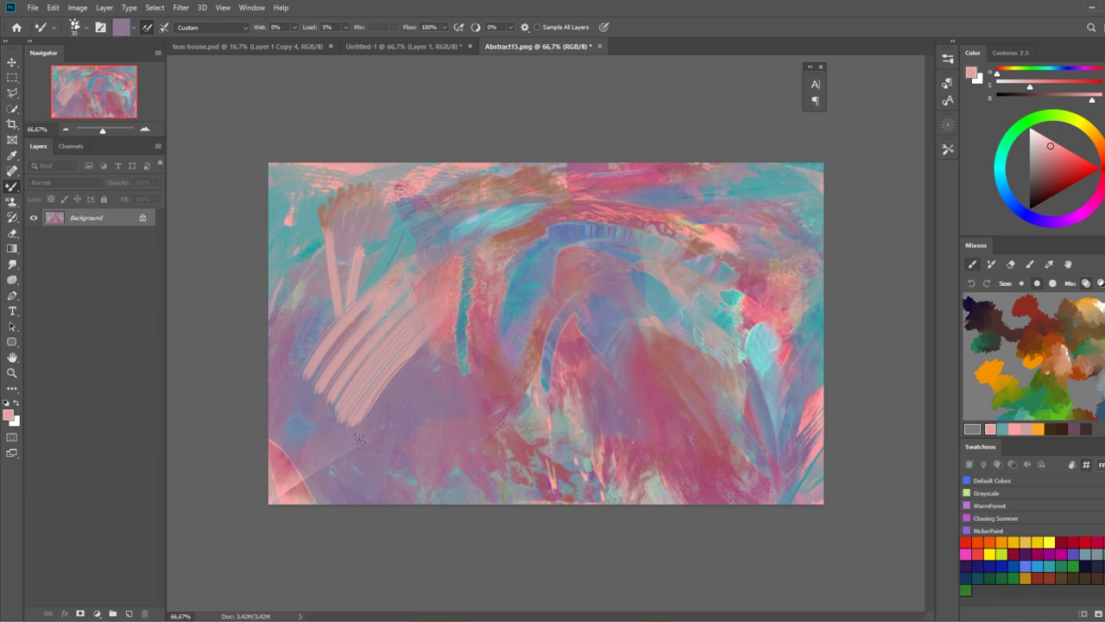
pyautogui.moveTo(413, 342)
pyautogui.mouseDown()
pyautogui.moveTo(360, 423)
pyautogui.moveTo(409, 351)
pyautogui.mouseUp()
pyautogui.moveTo(351, 423); pyautogui.dragTo(389, 364)
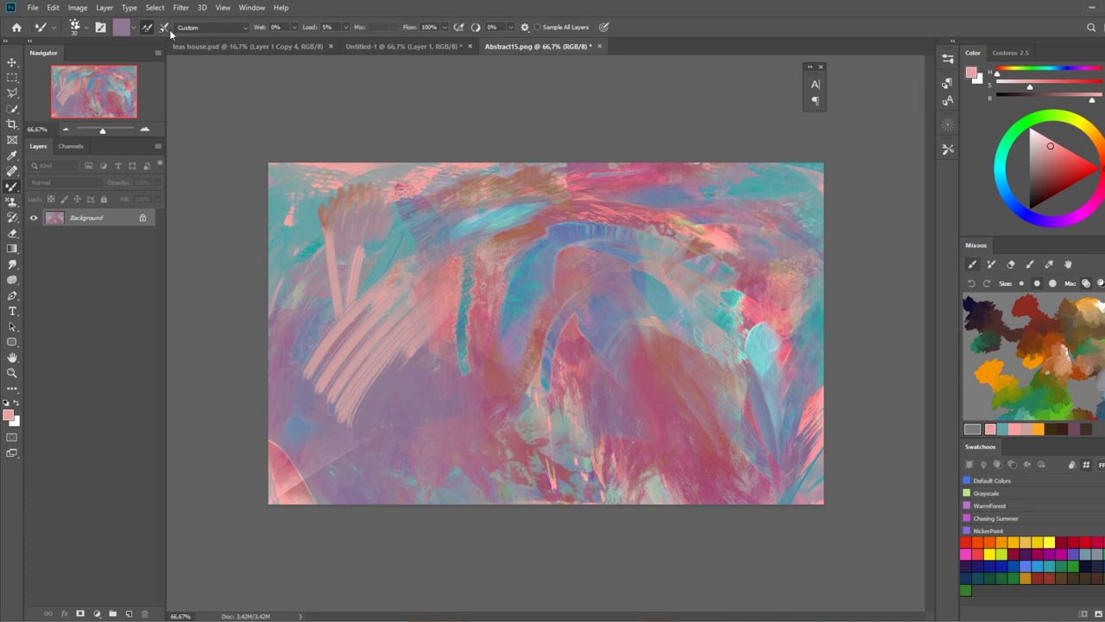
# Enable cleaning the brush after each stroke, sample teal and paint over the brownish stroke in the upper-left area
pyautogui.click(165, 28)
pyautogui.click(163, 28)
pyautogui.keyDown('alt'); pyautogui.click(305, 215); pyautogui.keyUp('alt')
pyautogui.moveTo(321, 206)
pyautogui.mouseDown()
pyautogui.moveTo(304, 242)
pyautogui.moveTo(346, 196)
pyautogui.moveTo(332, 266)
pyautogui.mouseUp()
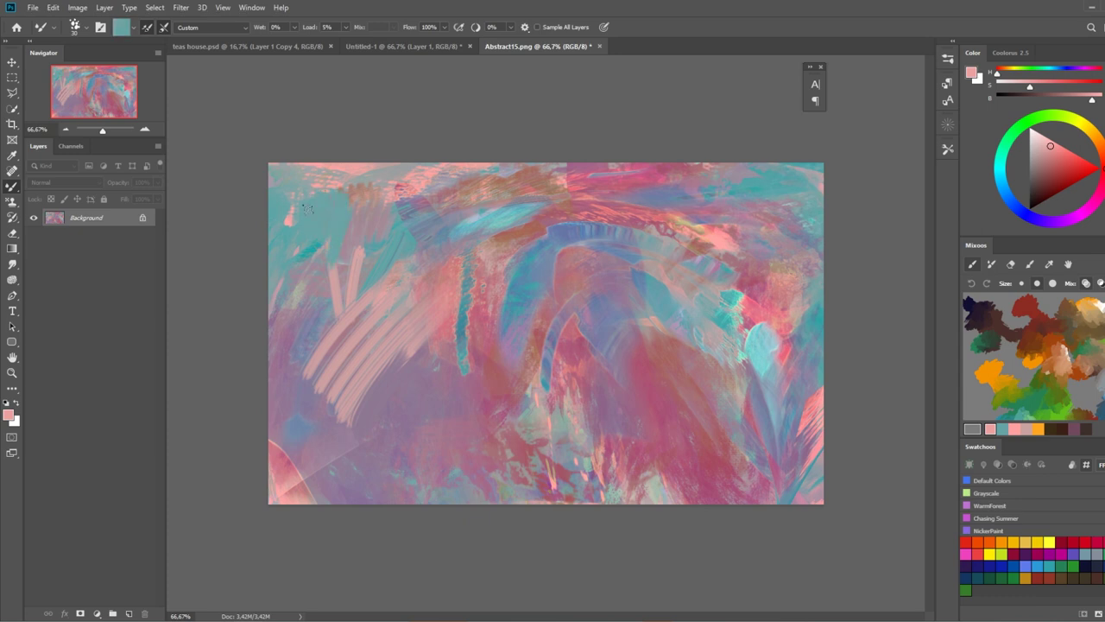
# Turn on Load Solid Colors Only, turn off cleaning after each stroke and set the brush Wet value to 7%
pyautogui.click(131, 28)
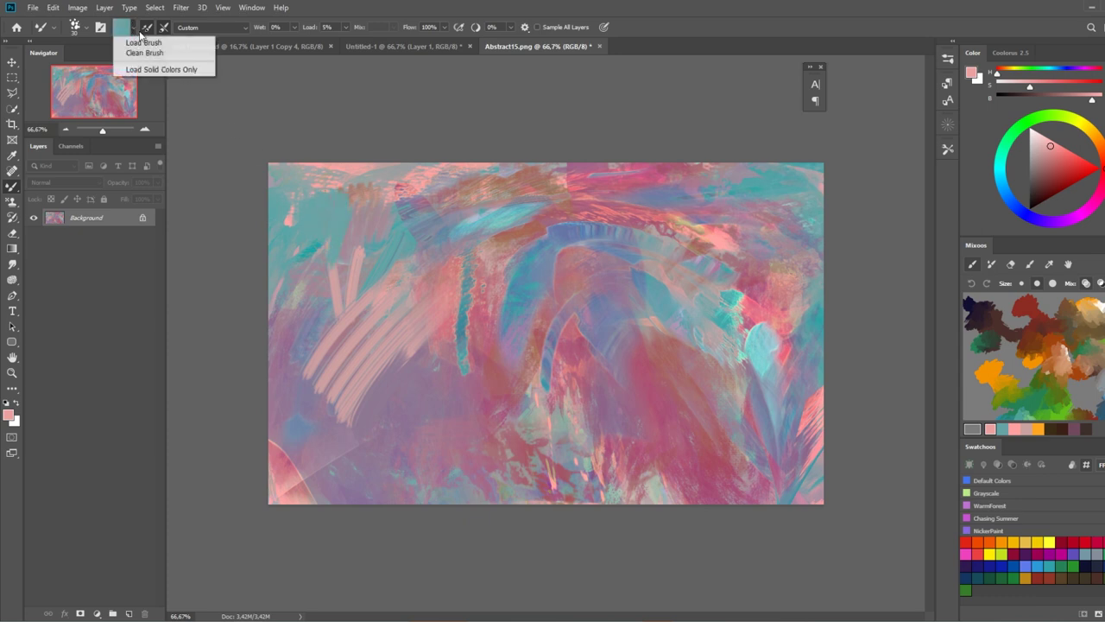
pyautogui.click(178, 70)
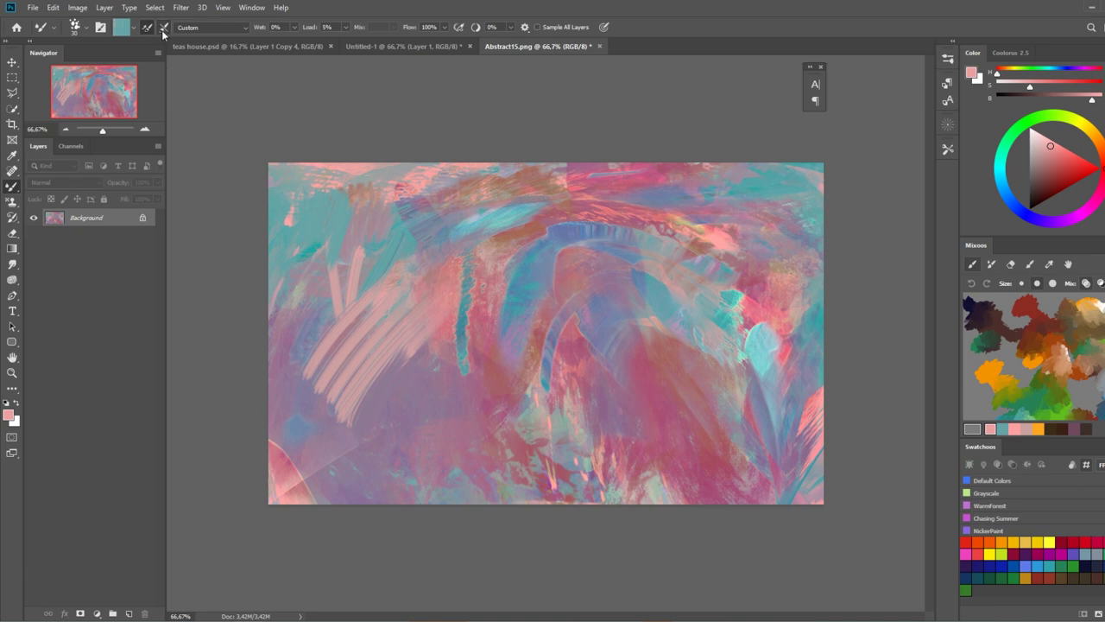
pyautogui.click(295, 27)
pyautogui.moveTo(297, 40); pyautogui.dragTo(308, 38)
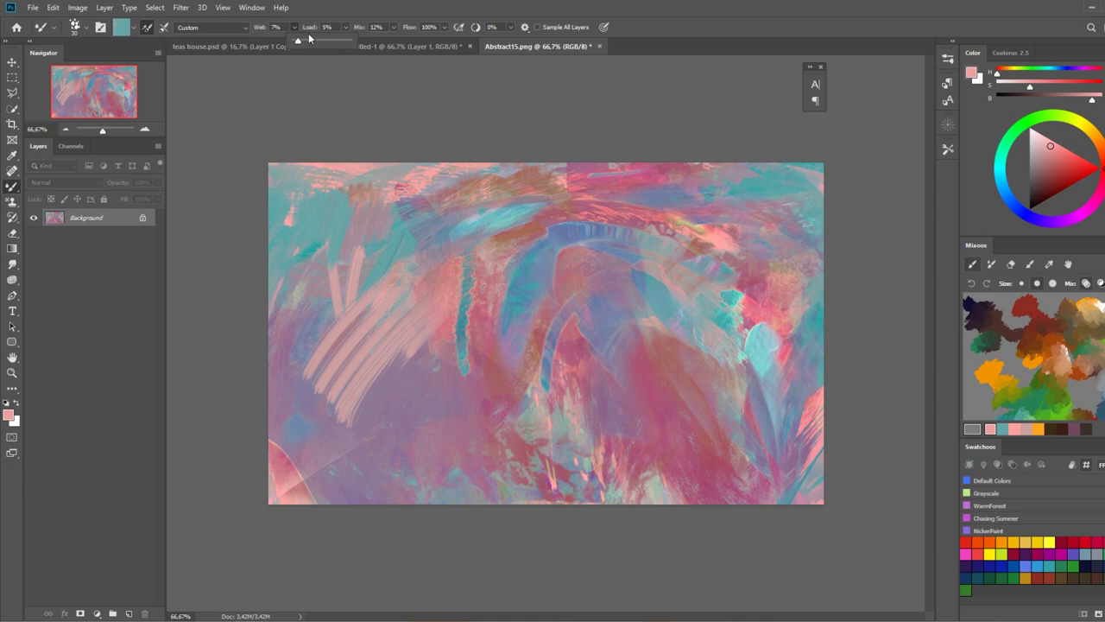
# Sample teal and smear wet strokes through the upper-left area and the top of the blue arch
pyautogui.click(344, 216)
pyautogui.keyDown('alt'); pyautogui.click(344, 216); pyautogui.keyUp('alt')
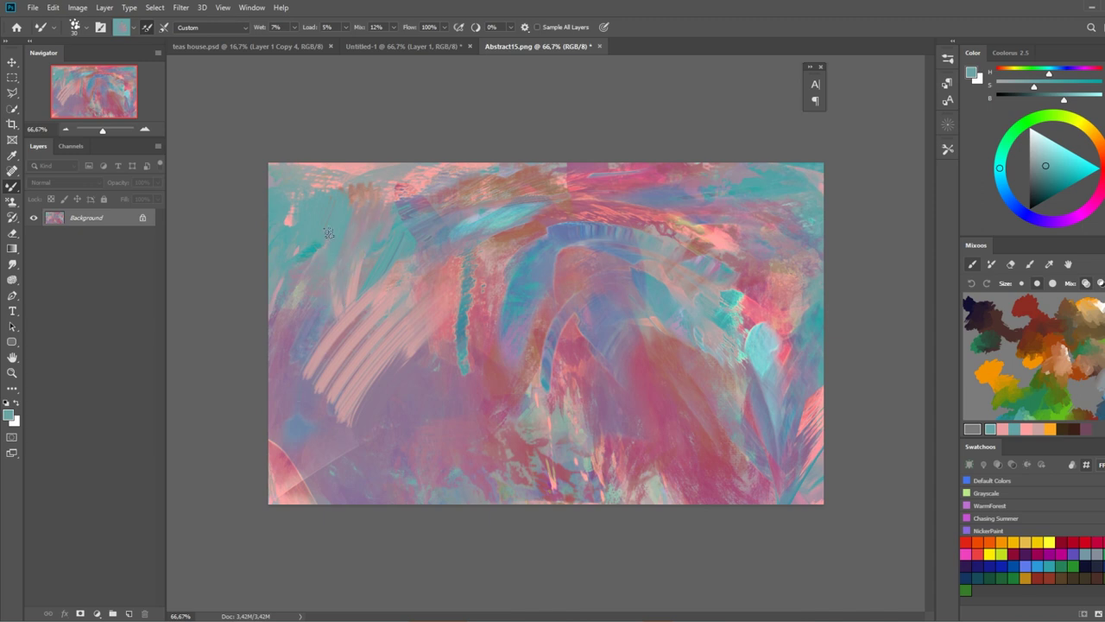
pyautogui.moveTo(578, 213); pyautogui.dragTo(567, 246)
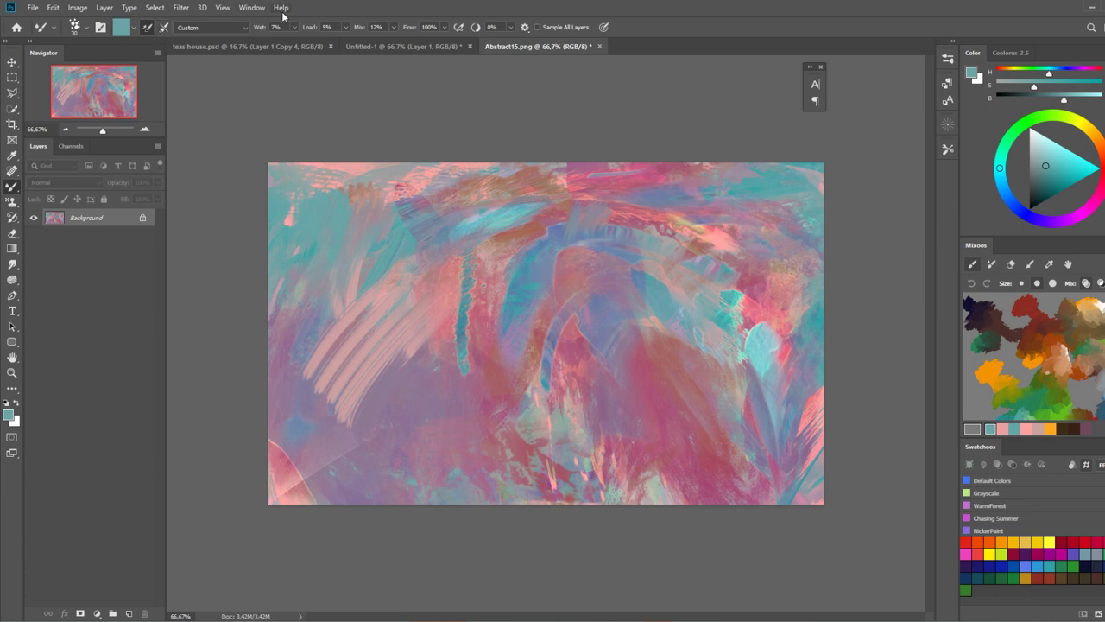
# Switch the mixer preset to Dry, Light Load, sample purple and paint diagonal purple strokes over the upper-left teal area
pyautogui.click(246, 28)
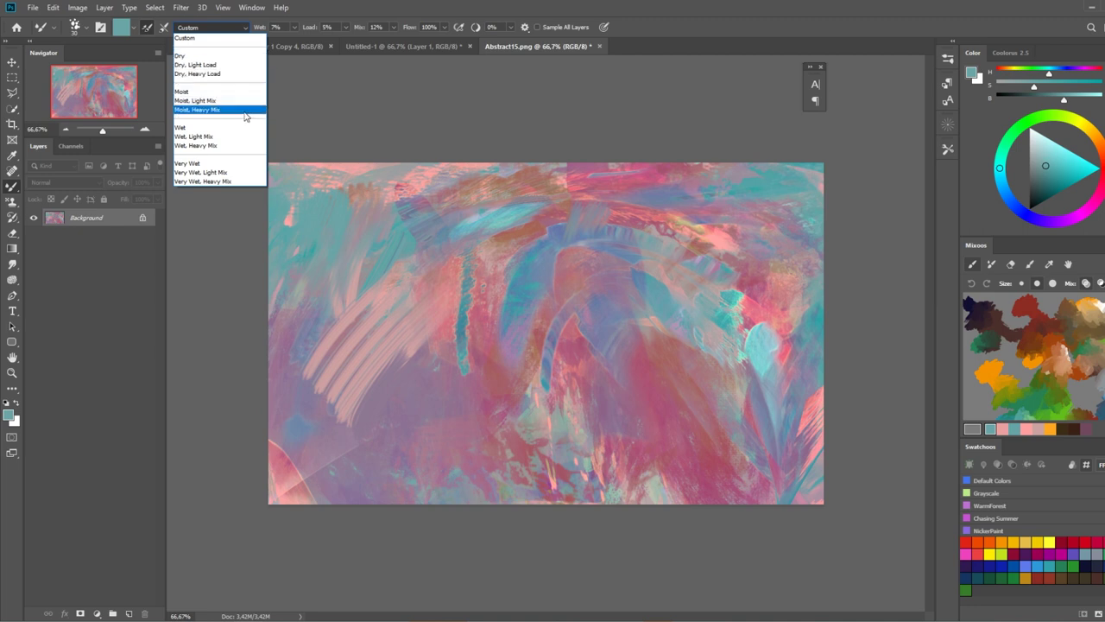
pyautogui.click(194, 55)
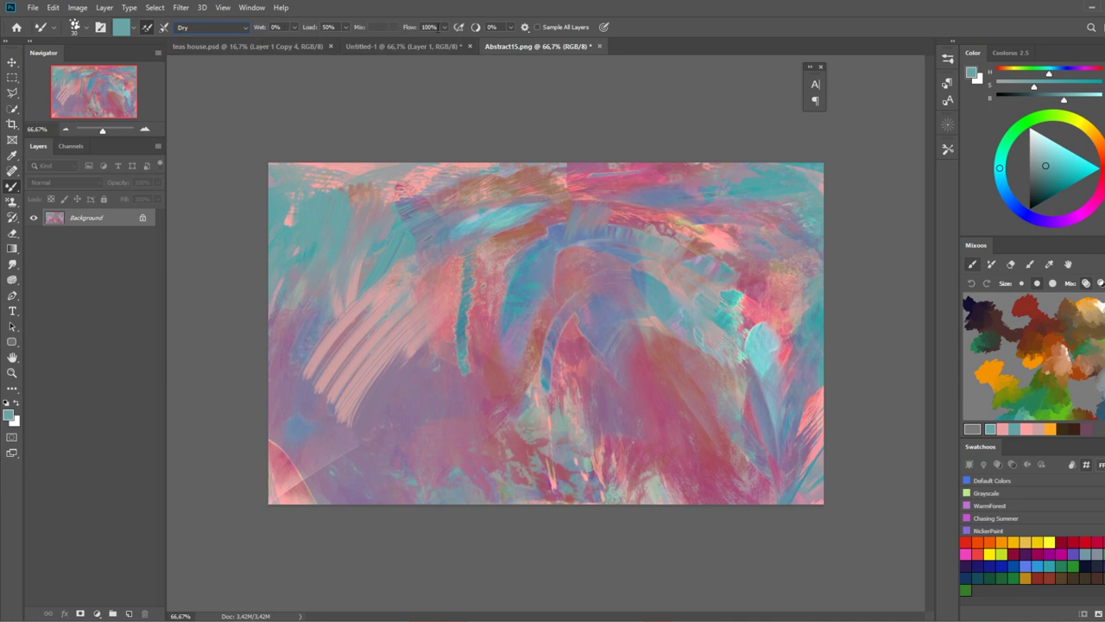
pyautogui.click(241, 32)
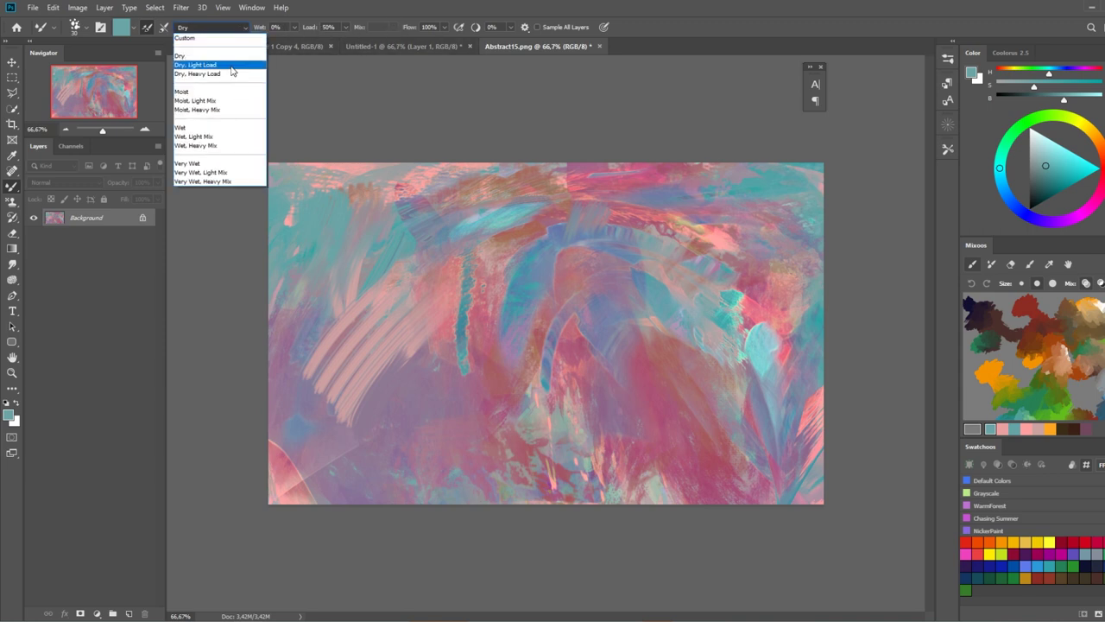
pyautogui.click(230, 64)
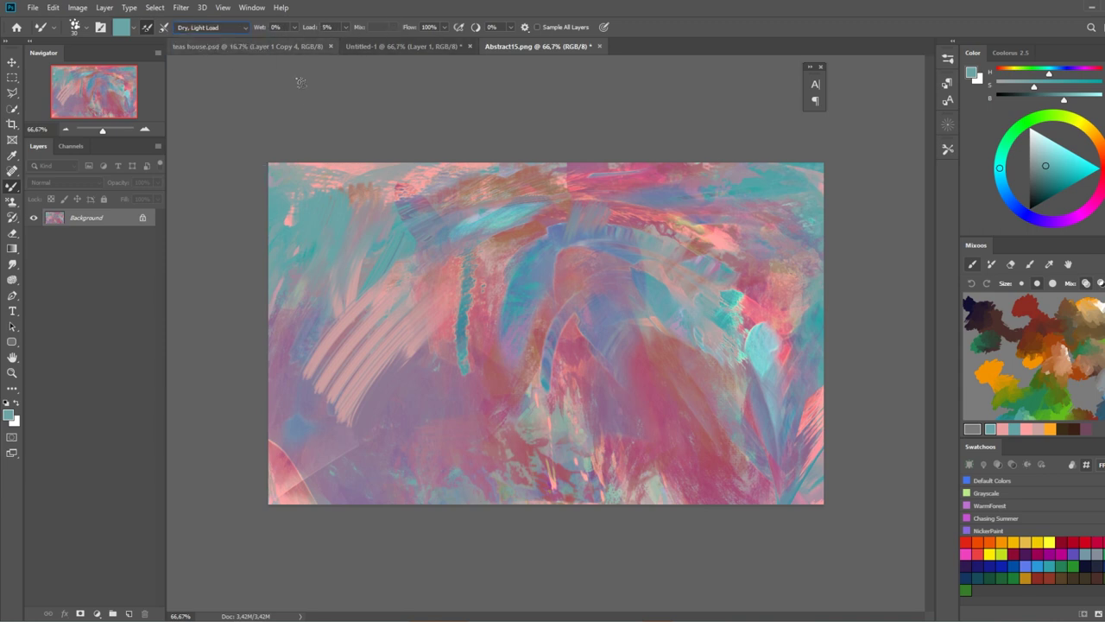
pyautogui.keyDown('alt'); pyautogui.click(317, 304); pyautogui.keyUp('alt')
pyautogui.moveTo(304, 285)
pyautogui.mouseDown()
pyautogui.moveTo(313, 234)
pyautogui.moveTo(345, 220)
pyautogui.moveTo(367, 250)
pyautogui.mouseUp()
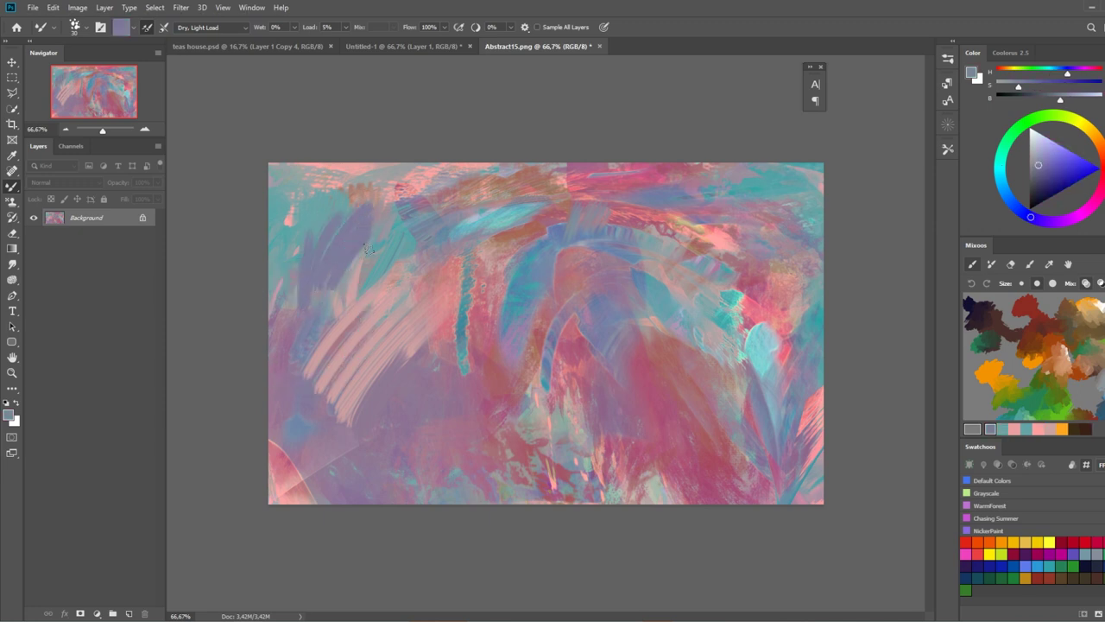
# Blend the purple strokes using the Wet, Light Mix preset, and switch back to the Dry preset with Wet at 0%
pyautogui.click(216, 28)
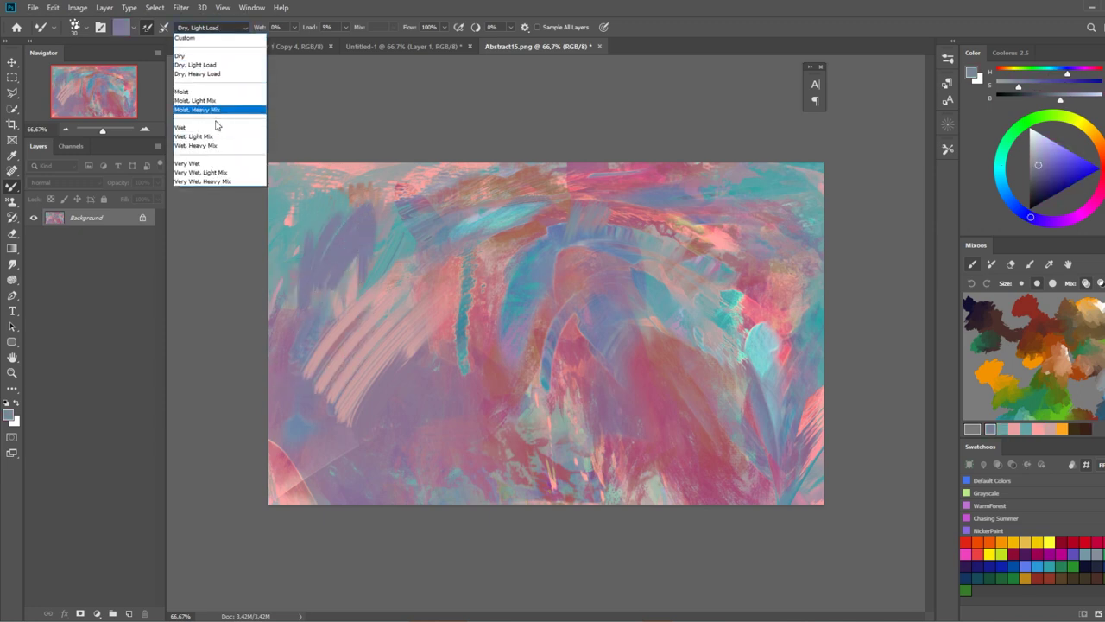
pyautogui.click(216, 136)
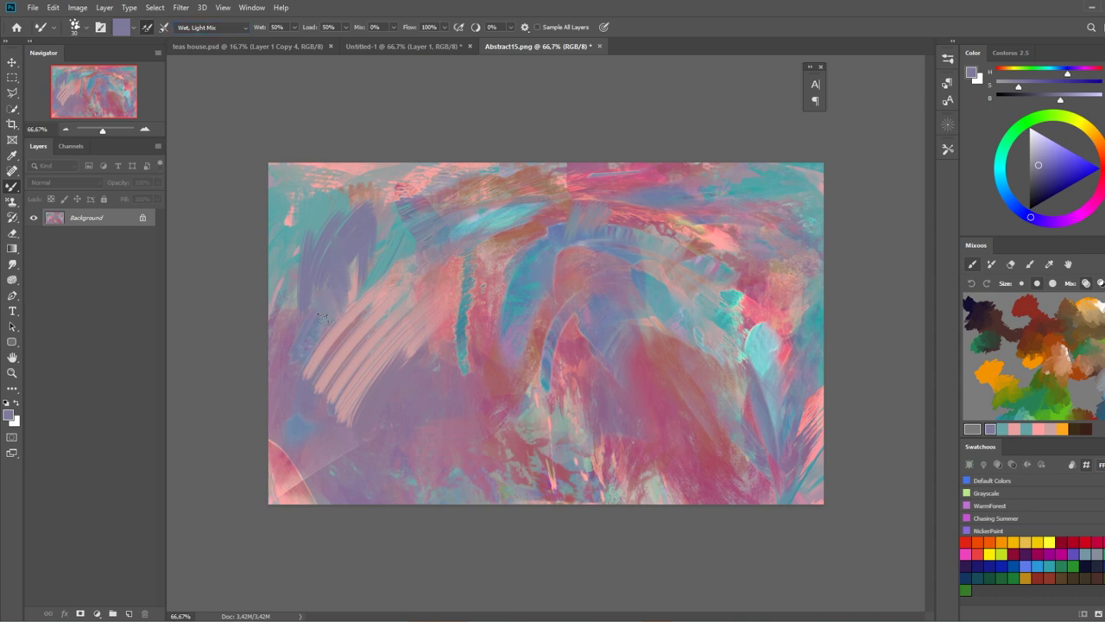
pyautogui.click(222, 34)
pyautogui.click(223, 40)
pyautogui.moveTo(295, 26); pyautogui.dragTo(253, 67)
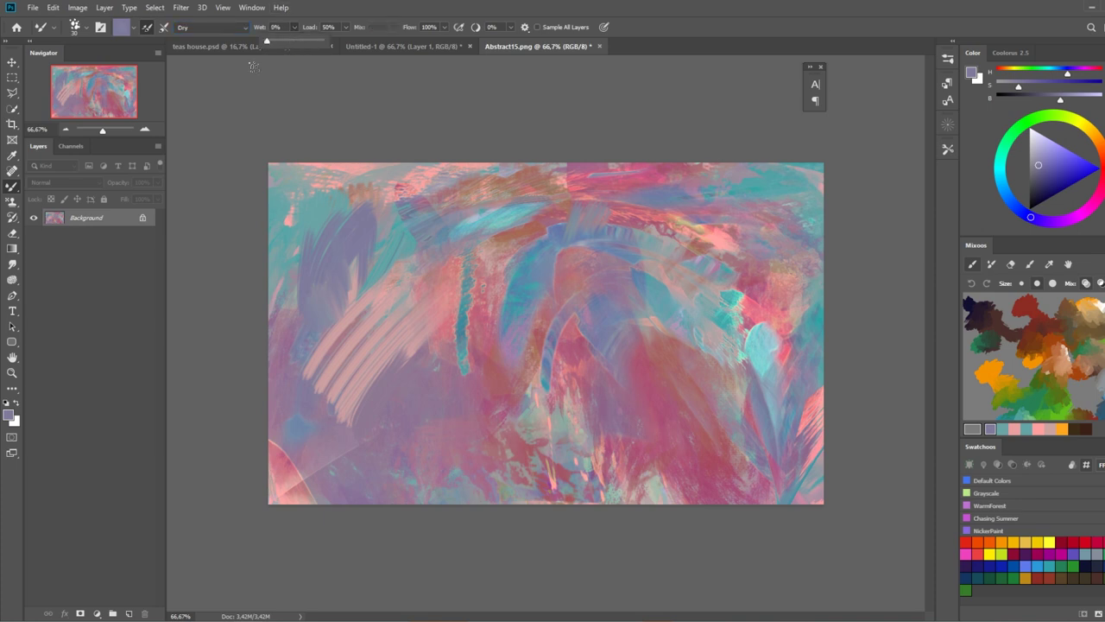
# Add dry purple strokes over the upper-left teal area, sample teal and paint back over them with Wet at 1%
pyautogui.click(299, 254)
pyautogui.moveTo(316, 210)
pyautogui.mouseDown()
pyautogui.moveTo(328, 208)
pyautogui.moveTo(295, 246)
pyautogui.moveTo(297, 207)
pyautogui.moveTo(300, 243)
pyautogui.moveTo(316, 252)
pyautogui.mouseUp()
pyautogui.keyDown('alt'); pyautogui.click(288, 190); pyautogui.keyUp('alt')
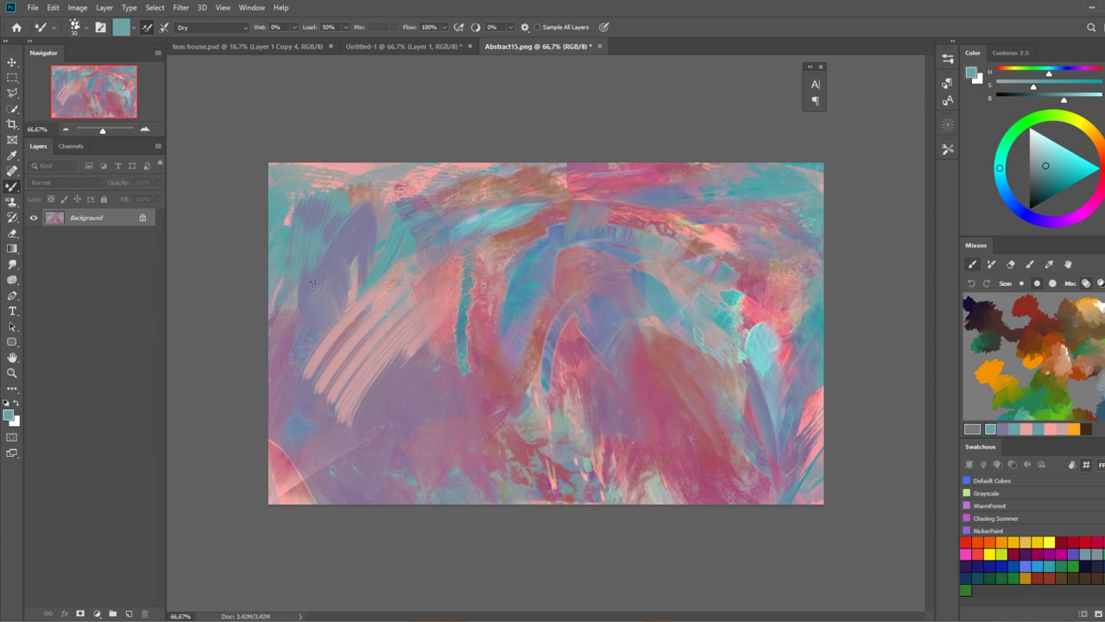
pyautogui.moveTo(295, 26); pyautogui.dragTo(293, 41)
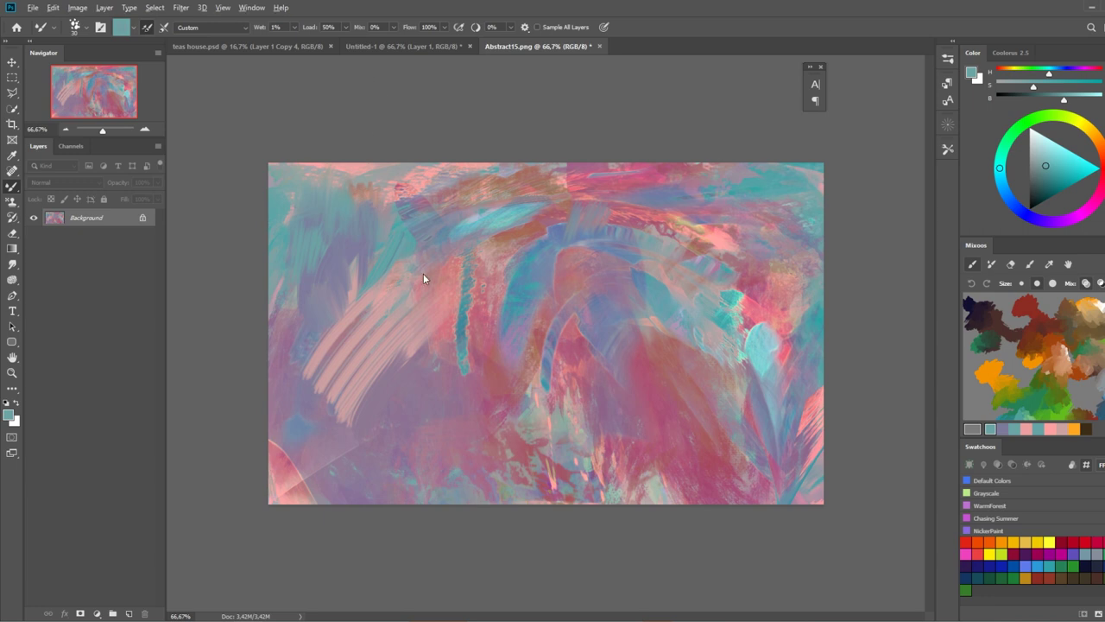
# Sample pale pink from the diagonal strokes, set Wet to 100% and smear wet strokes across the lower-left purple area
pyautogui.keyDown('alt'); pyautogui.click(361, 301); pyautogui.keyUp('alt')
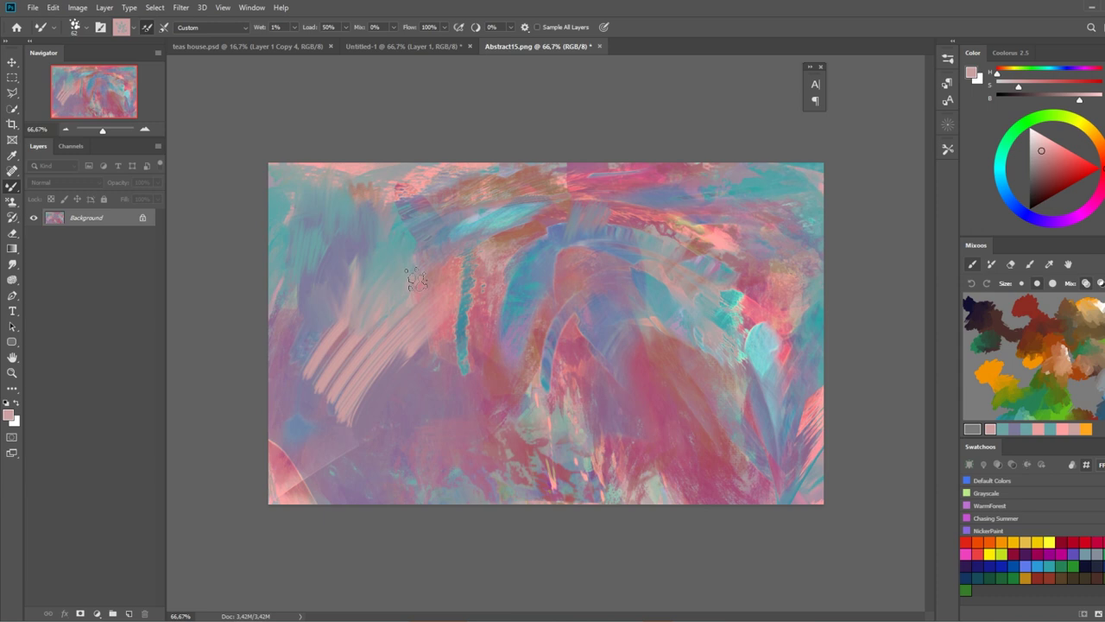
pyautogui.click(296, 29)
pyautogui.moveTo(329, 41); pyautogui.dragTo(349, 42)
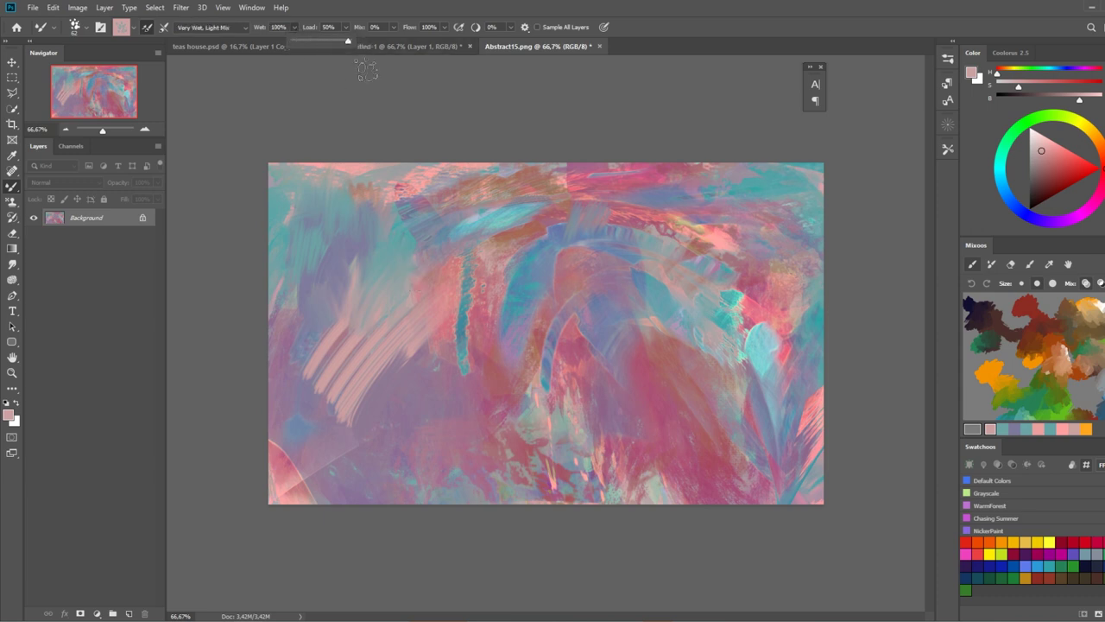
pyautogui.moveTo(349, 376)
pyautogui.mouseDown()
pyautogui.moveTo(359, 416)
pyautogui.moveTo(371, 415)
pyautogui.mouseUp()
pyautogui.moveTo(388, 366); pyautogui.dragTo(384, 447)
pyautogui.moveTo(367, 399)
pyautogui.mouseDown()
pyautogui.moveTo(383, 486)
pyautogui.moveTo(354, 451)
pyautogui.mouseUp()
pyautogui.moveTo(367, 367)
pyautogui.mouseDown()
pyautogui.moveTo(465, 437)
pyautogui.moveTo(473, 473)
pyautogui.mouseUp()
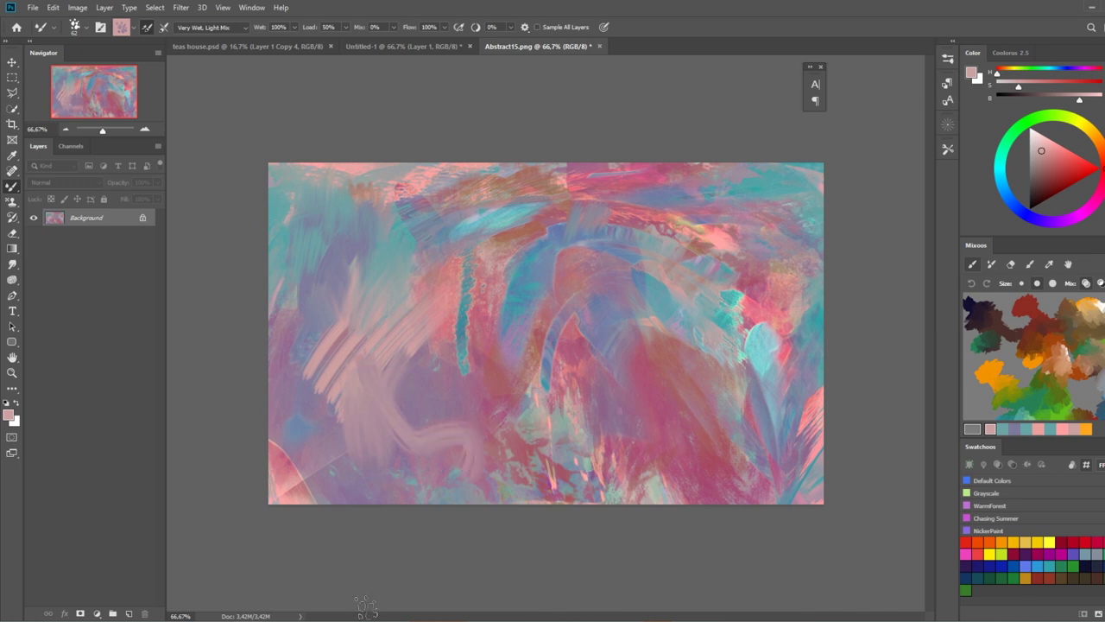
pyautogui.moveTo(402, 350)
pyautogui.mouseDown()
pyautogui.moveTo(413, 405)
pyautogui.moveTo(403, 423)
pyautogui.mouseUp()
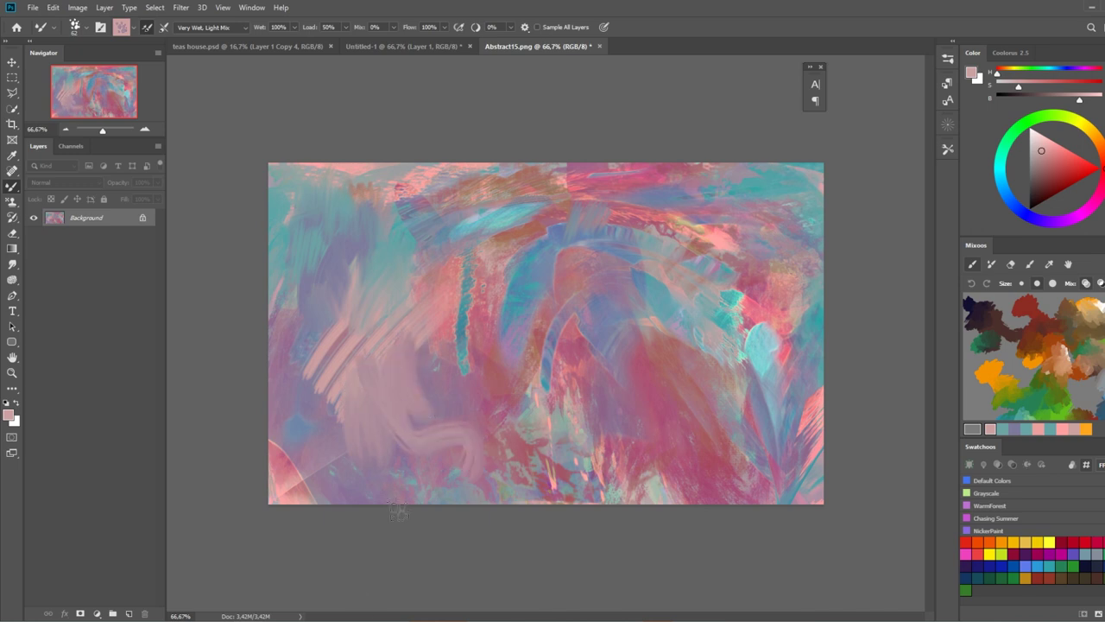
# Try a long pink stroke across the upper-left area with Wet at 0% and Load at 100%, and undo it
pyautogui.click(294, 27)
pyautogui.moveTo(294, 43); pyautogui.dragTo(216, 67)
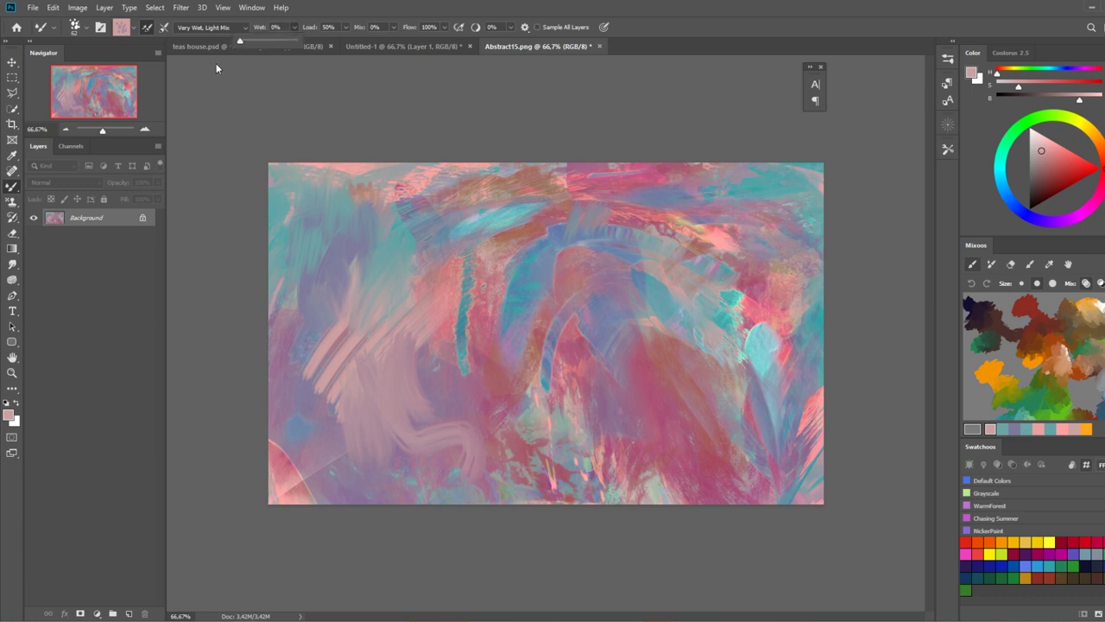
pyautogui.click(345, 26)
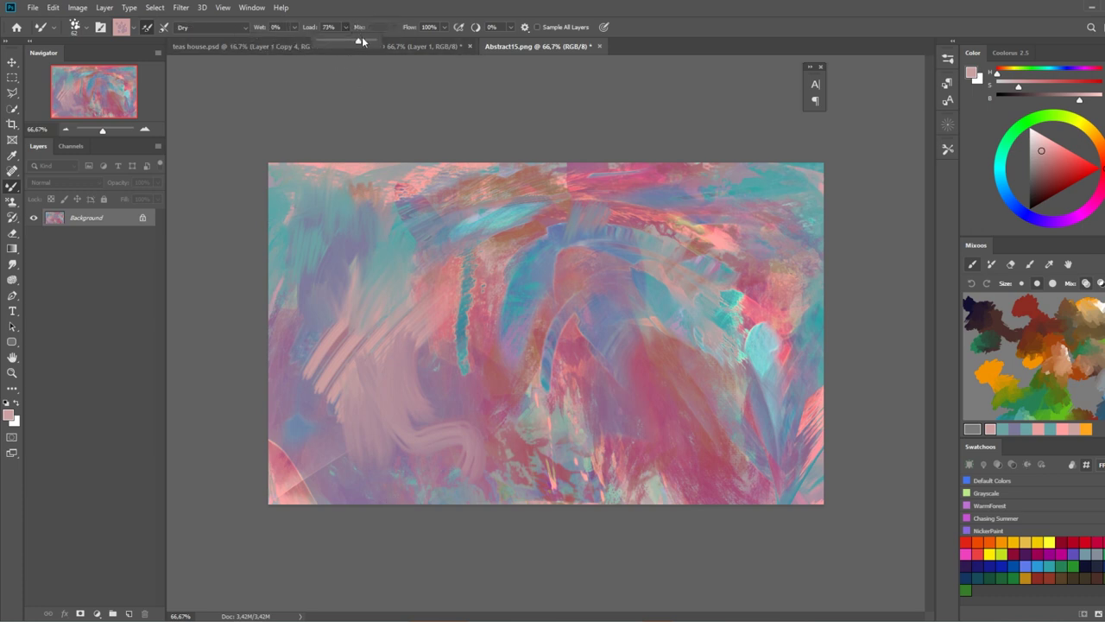
pyautogui.moveTo(360, 41); pyautogui.dragTo(380, 42)
pyautogui.moveTo(301, 285)
pyautogui.mouseDown()
pyautogui.moveTo(432, 191)
pyautogui.moveTo(526, 200)
pyautogui.moveTo(611, 157)
pyautogui.moveTo(701, 165)
pyautogui.mouseUp()
pyautogui.hotkey('ctrl', 'z')
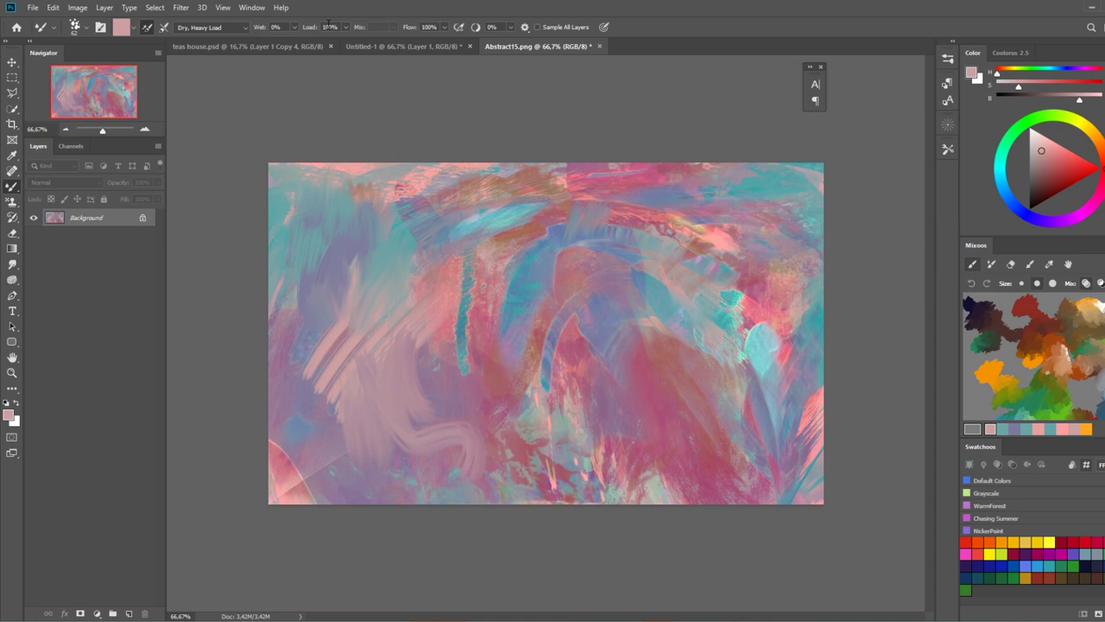
# Try two diagonal pink strokes over the upper-left area with Load at 6%, and undo both
pyautogui.moveTo(344, 31); pyautogui.dragTo(292, 44)
pyautogui.moveTo(299, 329)
pyautogui.mouseDown()
pyautogui.moveTo(416, 199)
pyautogui.moveTo(475, 169)
pyautogui.mouseUp()
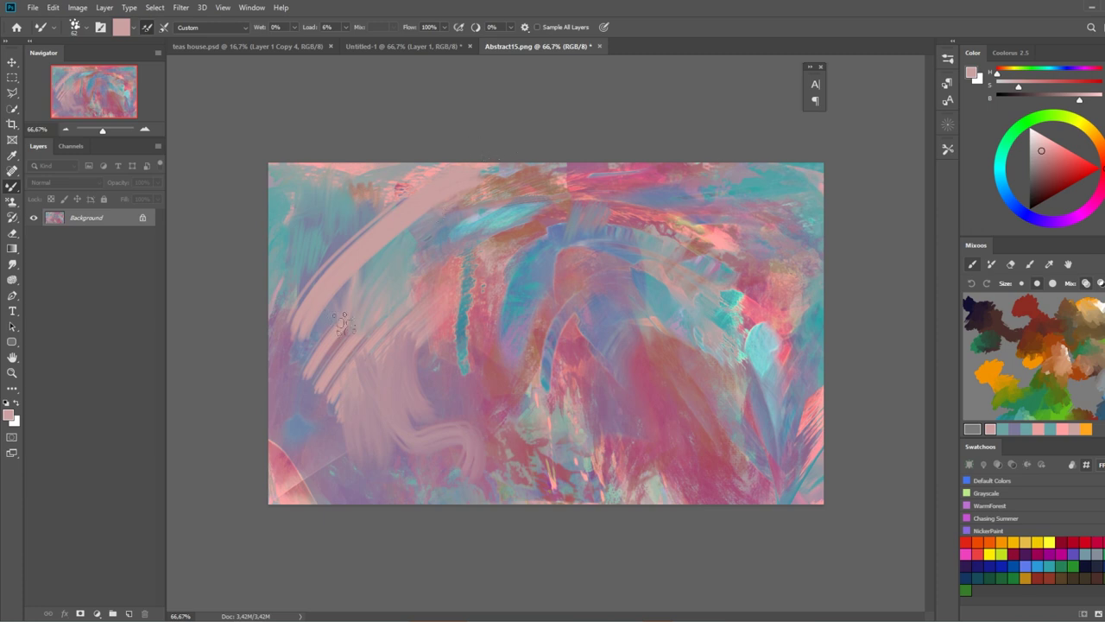
pyautogui.moveTo(344, 304)
pyautogui.mouseDown()
pyautogui.moveTo(387, 266)
pyautogui.moveTo(518, 172)
pyautogui.mouseUp()
pyautogui.hotkey('ctrl', 'z')
pyautogui.hotkey('ctrl', 'z')
# Set Load to 100% and Wet to 10%, sample teal and paint over the upper part of the pink diagonal strokes
pyautogui.click(345, 27)
pyautogui.moveTo(351, 35); pyautogui.dragTo(395, 41)
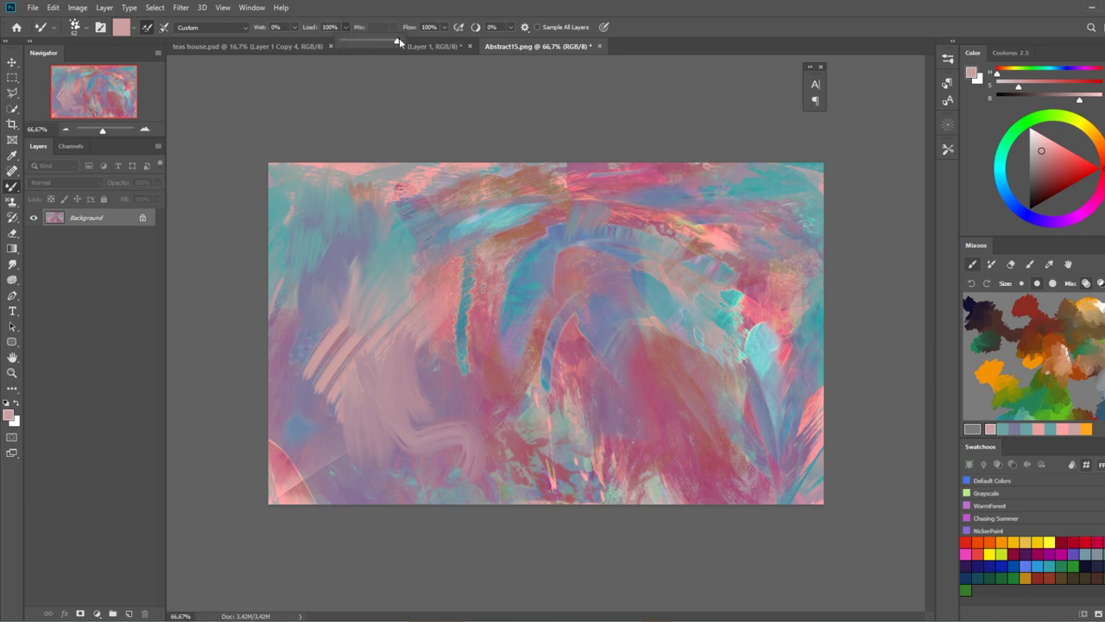
pyautogui.click(416, 12)
pyautogui.click(294, 26)
pyautogui.moveTo(297, 43); pyautogui.dragTo(301, 44)
pyautogui.keyDown('alt'); pyautogui.click(386, 250); pyautogui.keyUp('alt')
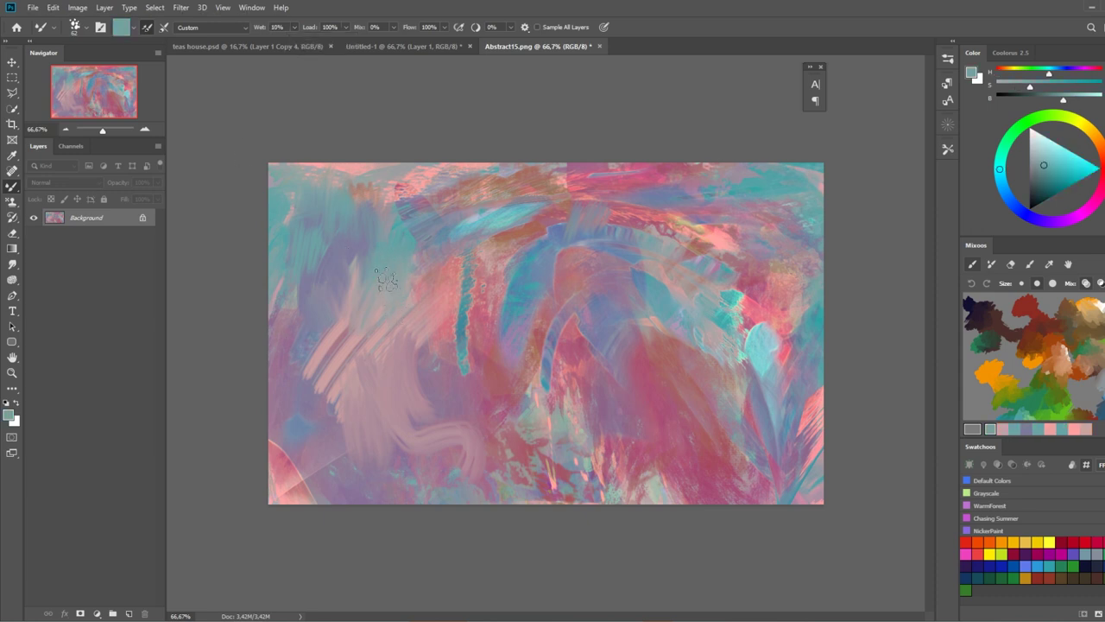
pyautogui.moveTo(357, 352)
pyautogui.mouseDown()
pyautogui.moveTo(398, 326)
pyautogui.moveTo(341, 337)
pyautogui.moveTo(326, 356)
pyautogui.mouseUp()
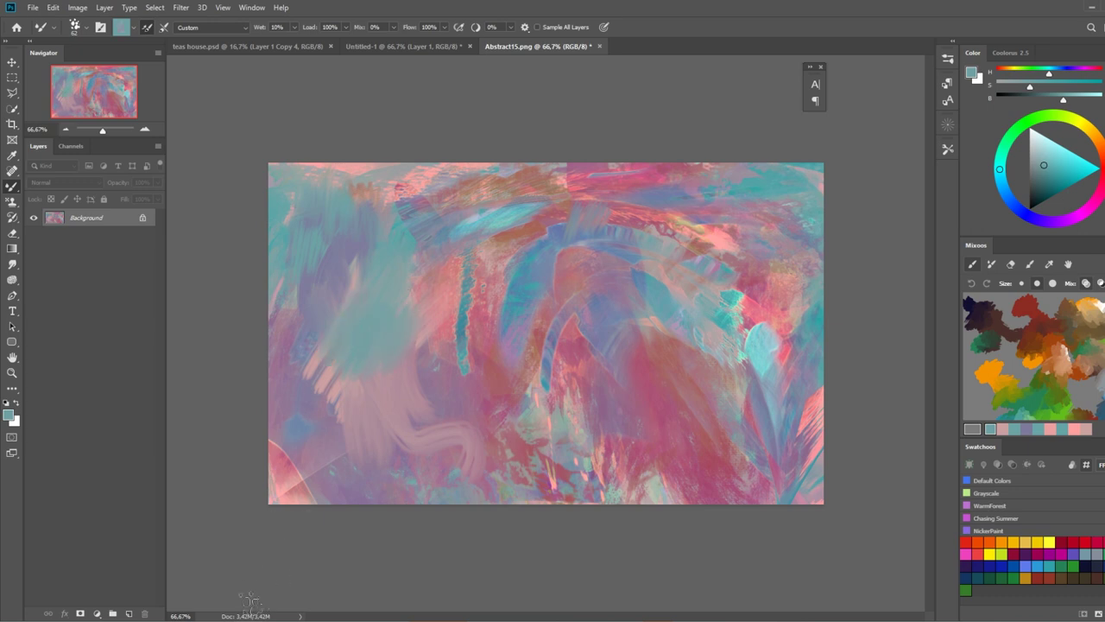
# Set Mix to 100%, sample pink and blend the area around the vertical teal streak beside the blue arch
pyautogui.click(394, 27)
pyautogui.moveTo(413, 46); pyautogui.dragTo(449, 41)
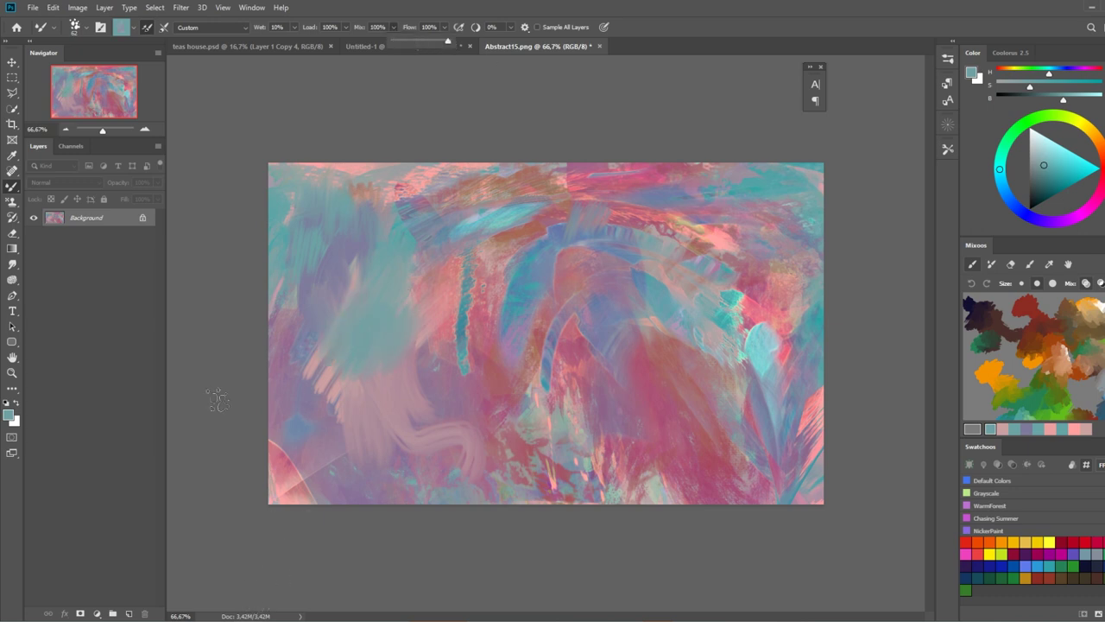
pyautogui.keyDown('alt'); pyautogui.click(489, 258); pyautogui.keyUp('alt')
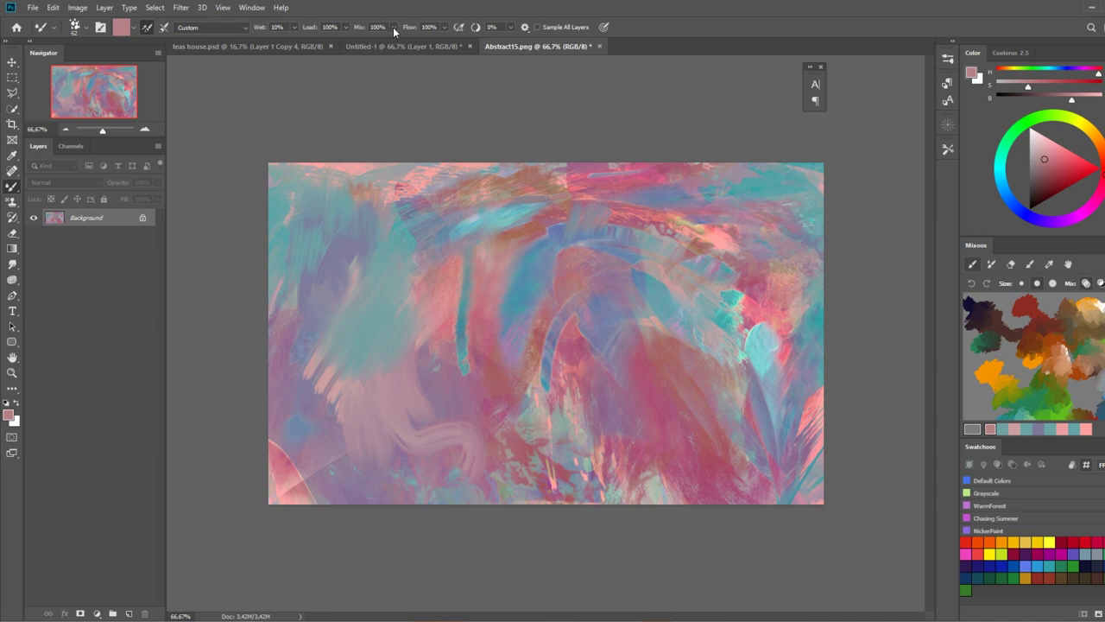
# Set Mix to 41%, sample dusty pink and blend it into the lower edge of the teal patch
pyautogui.moveTo(393, 28); pyautogui.dragTo(365, 47)
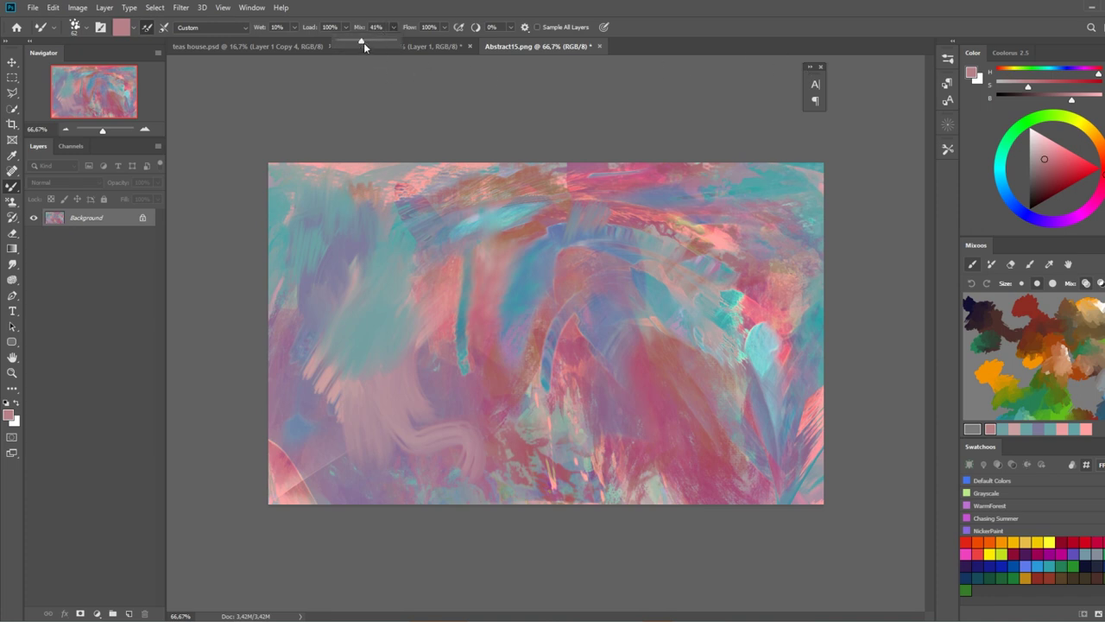
pyautogui.click(394, 375)
pyautogui.keyDown('alt'); pyautogui.click(394, 374); pyautogui.keyUp('alt')
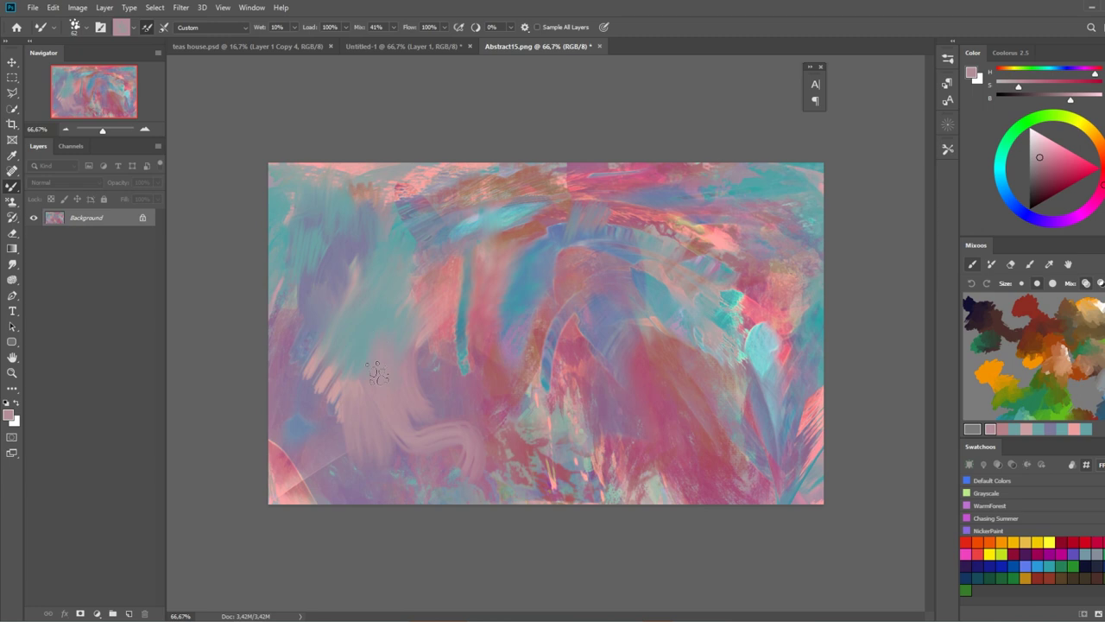
pyautogui.moveTo(377, 373)
pyautogui.mouseDown()
pyautogui.moveTo(363, 380)
pyautogui.moveTo(354, 358)
pyautogui.moveTo(378, 350)
pyautogui.moveTo(397, 305)
pyautogui.mouseUp()
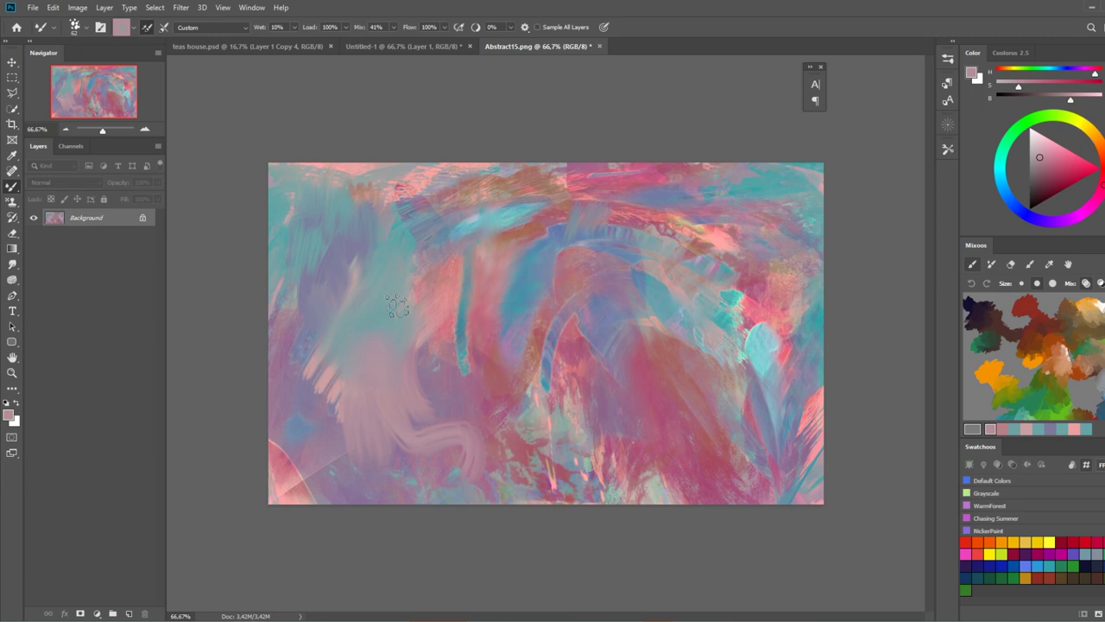
# Set Mix to 0% and Flow to 49%, sample purple and paint diagonal strokes over the left teal and pink areas
pyautogui.moveTo(393, 29); pyautogui.dragTo(372, 47)
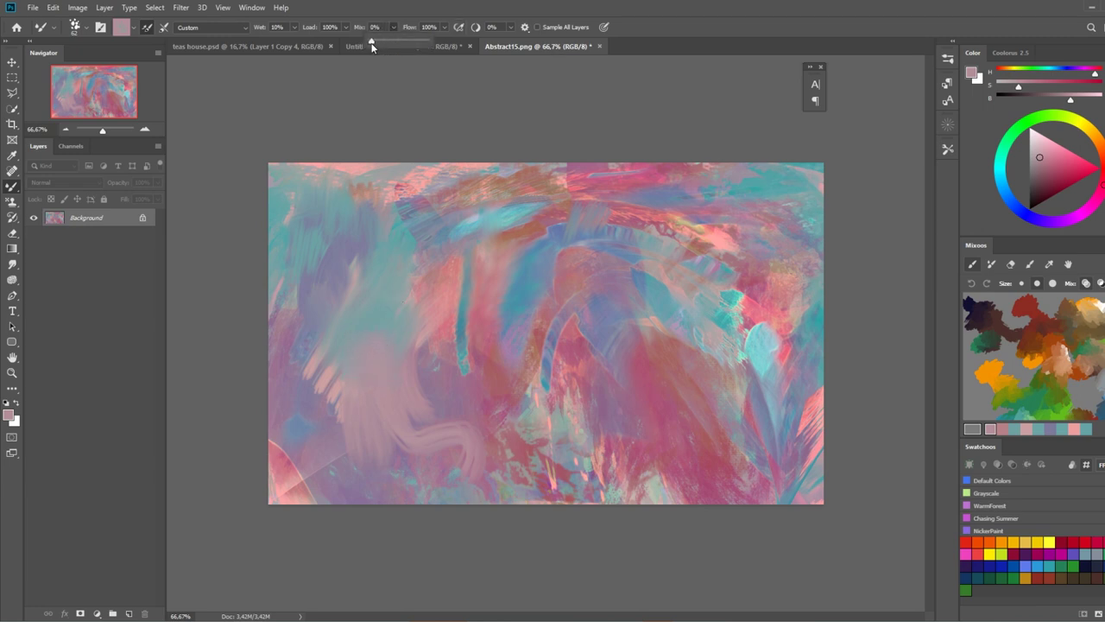
pyautogui.click(487, 12)
pyautogui.moveTo(443, 27); pyautogui.dragTo(416, 43)
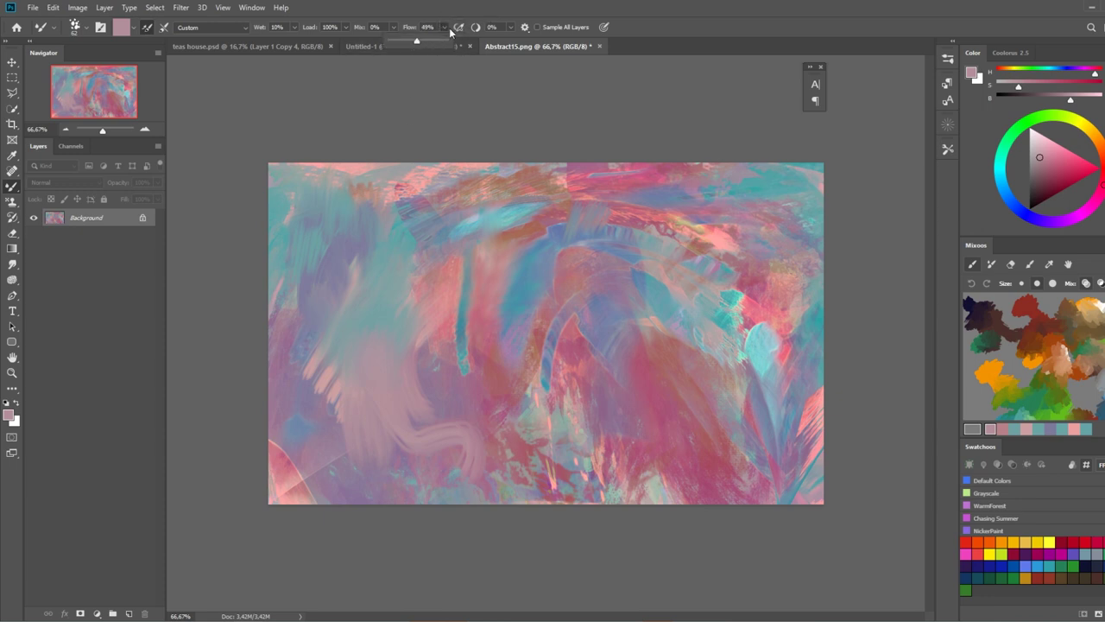
pyautogui.keyDown('alt'); pyautogui.click(310, 384); pyautogui.keyUp('alt')
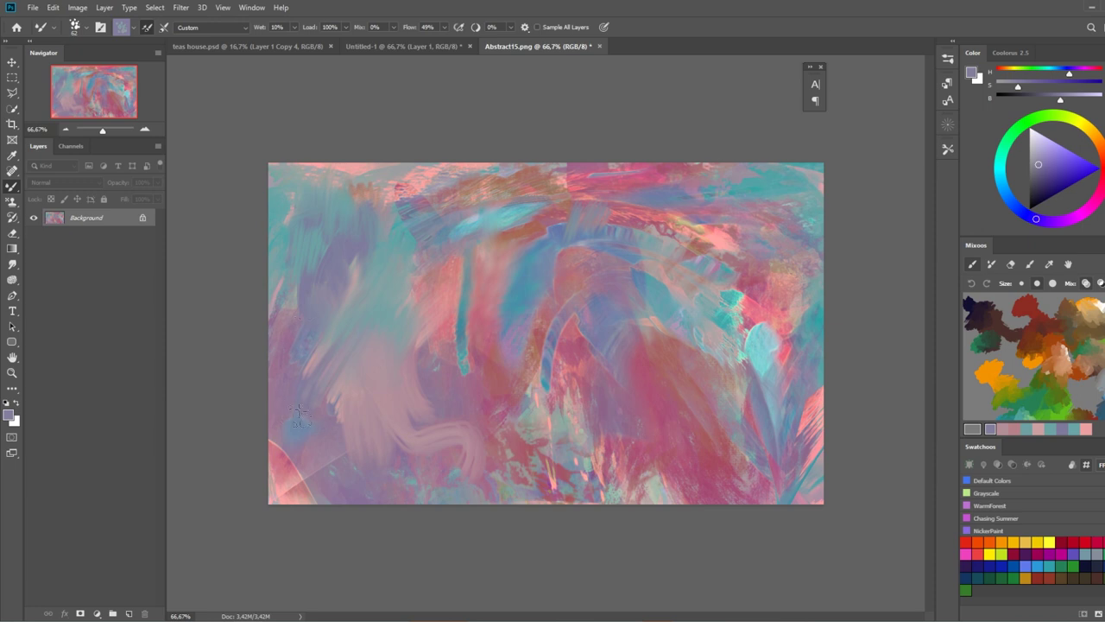
pyautogui.moveTo(419, 266)
pyautogui.mouseDown()
pyautogui.moveTo(322, 439)
pyautogui.moveTo(407, 309)
pyautogui.moveTo(435, 277)
pyautogui.mouseUp()
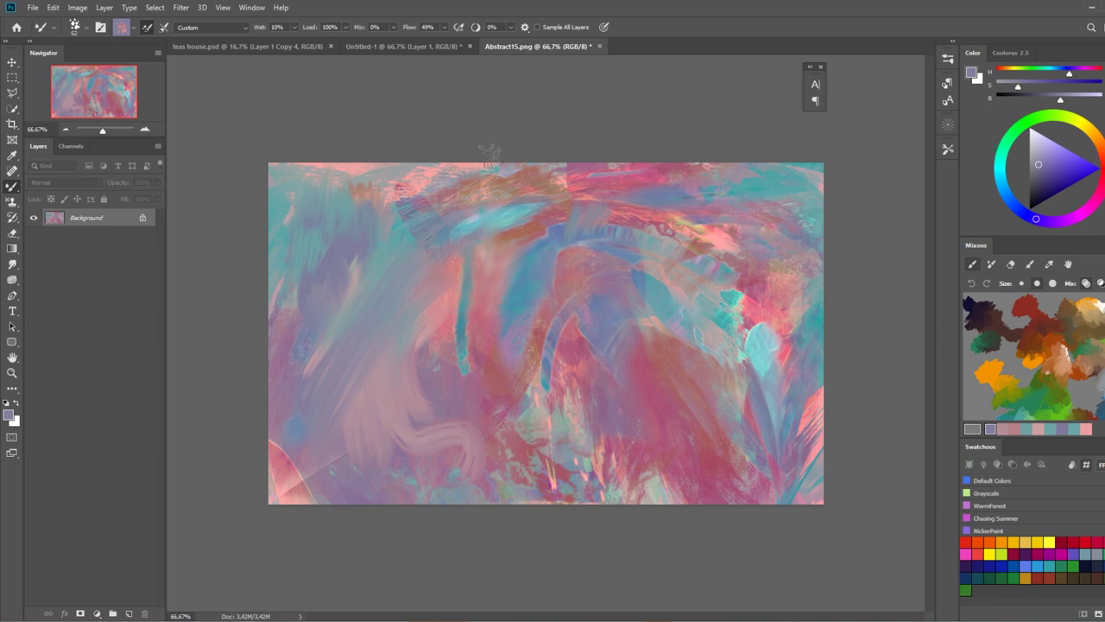
# Set Wet to 0% and paint a long curved purple stroke from the lower-left pink area to the top centre
pyautogui.click(294, 27)
pyautogui.moveTo(295, 41); pyautogui.dragTo(278, 45)
pyautogui.moveTo(378, 412)
pyautogui.mouseDown()
pyautogui.moveTo(444, 293)
pyautogui.moveTo(537, 204)
pyautogui.moveTo(582, 181)
pyautogui.mouseUp()
# Set Flow to 10%, build up purple over the vertical teal streak, and paint a patch of sampled light blue on top
pyautogui.click(443, 27)
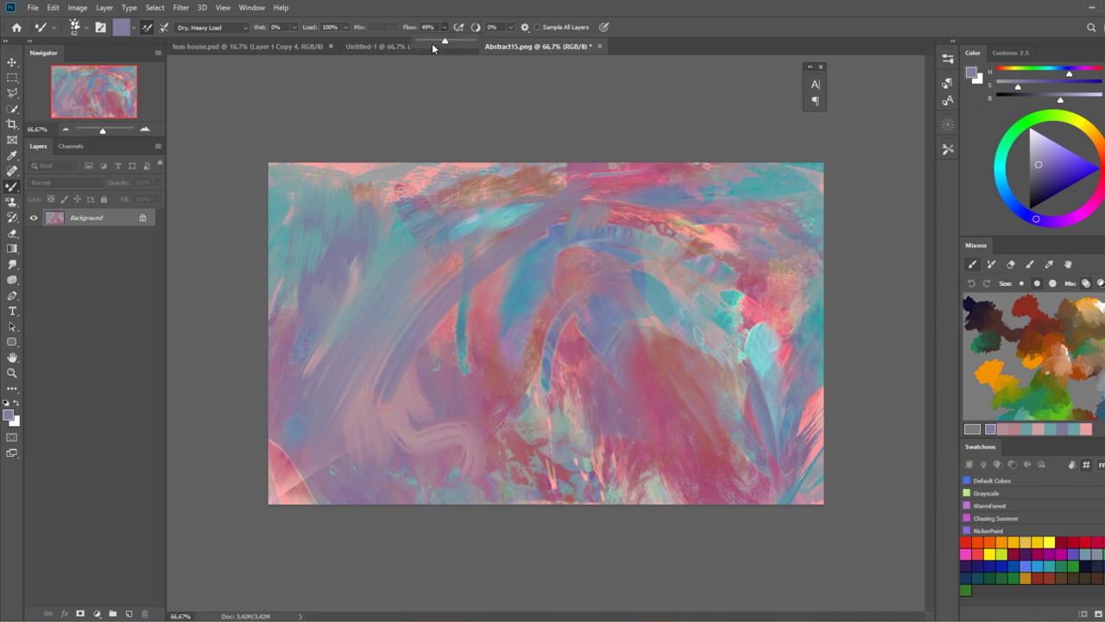
pyautogui.moveTo(444, 41); pyautogui.dragTo(423, 40)
pyautogui.click(460, 370)
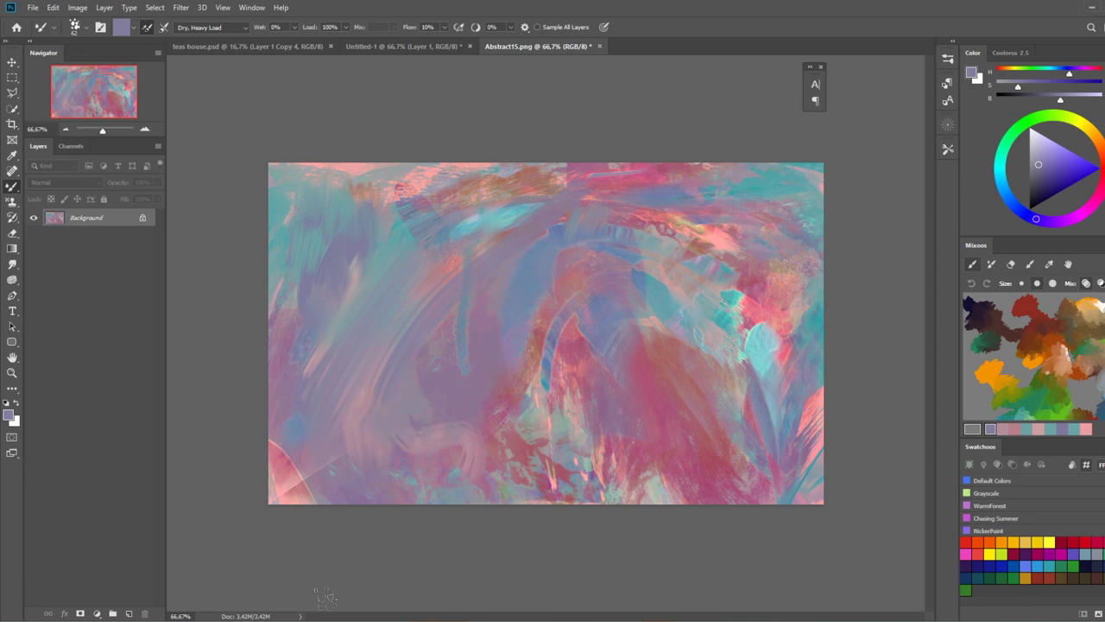
pyautogui.keyDown('alt'); pyautogui.click(503, 197); pyautogui.keyUp('alt')
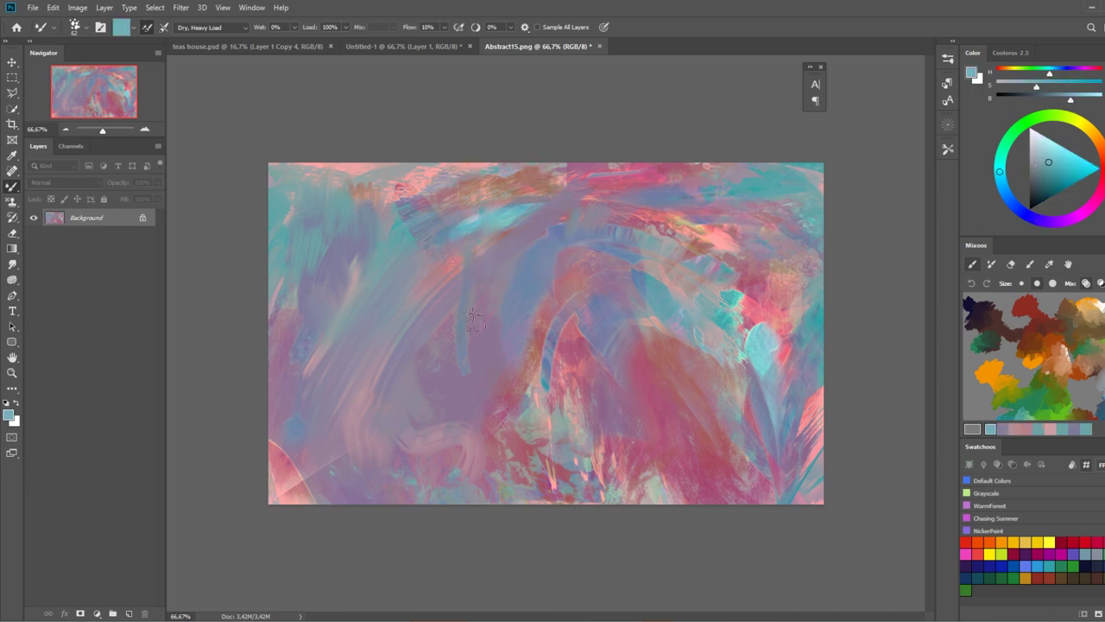
pyautogui.moveTo(415, 371)
pyautogui.mouseDown()
pyautogui.moveTo(480, 284)
pyautogui.moveTo(431, 369)
pyautogui.moveTo(484, 309)
pyautogui.moveTo(442, 378)
pyautogui.moveTo(500, 300)
pyautogui.mouseUp()
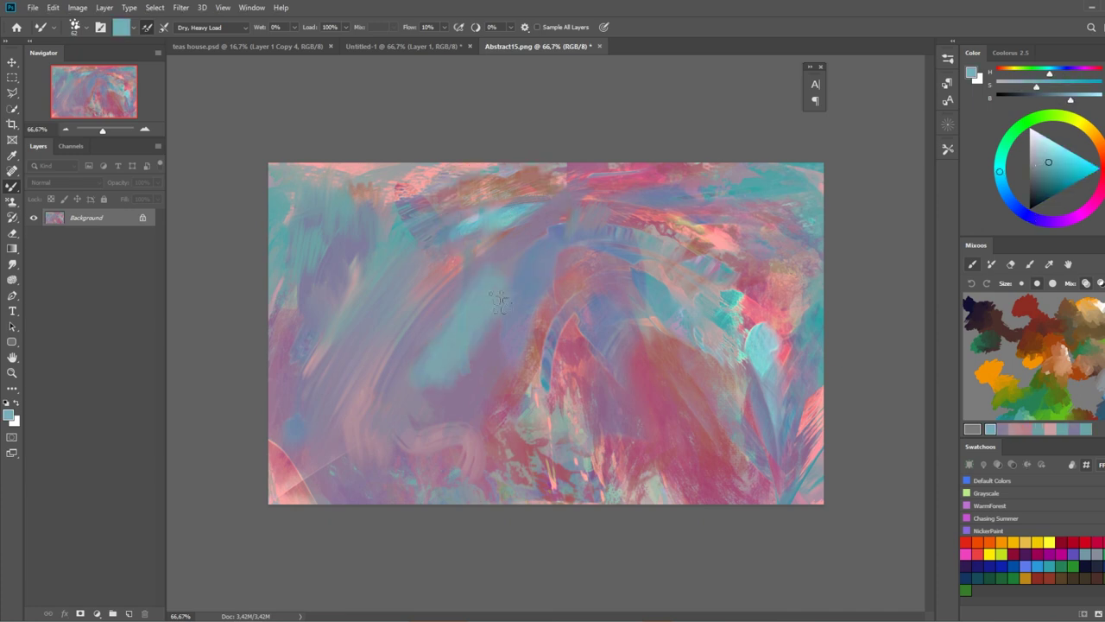
# Set Flow to 100% and sample the brighter light blue near the top centre of the painting
pyautogui.click(444, 27)
pyautogui.moveTo(447, 40); pyautogui.dragTo(505, 38)
pyautogui.click(507, 24)
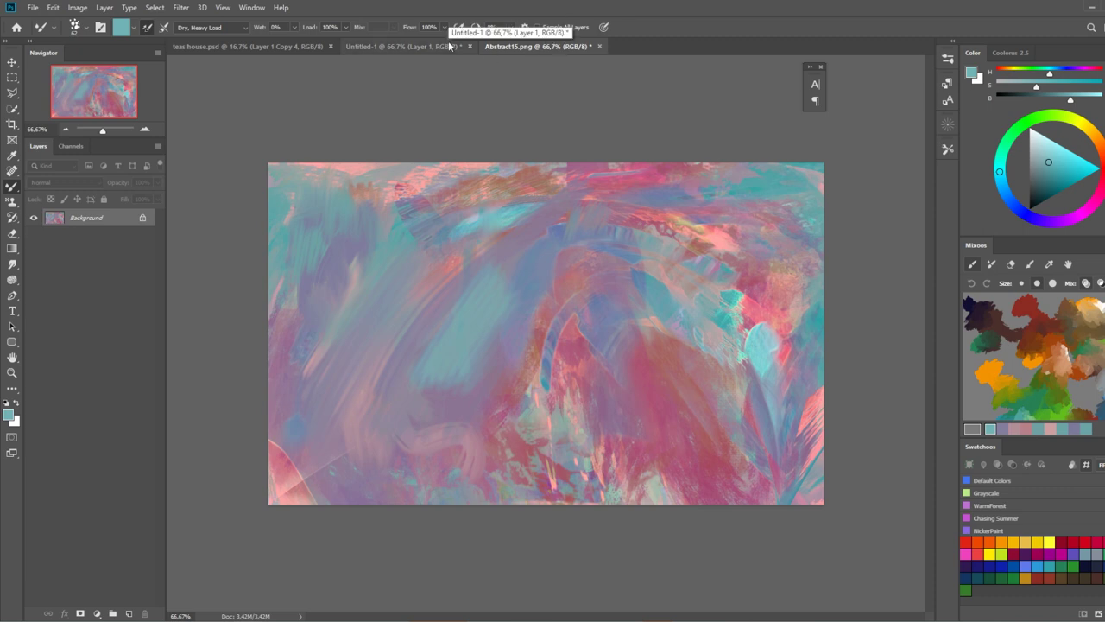
pyautogui.keyDown('alt'); pyautogui.click(474, 224); pyautogui.keyUp('alt')
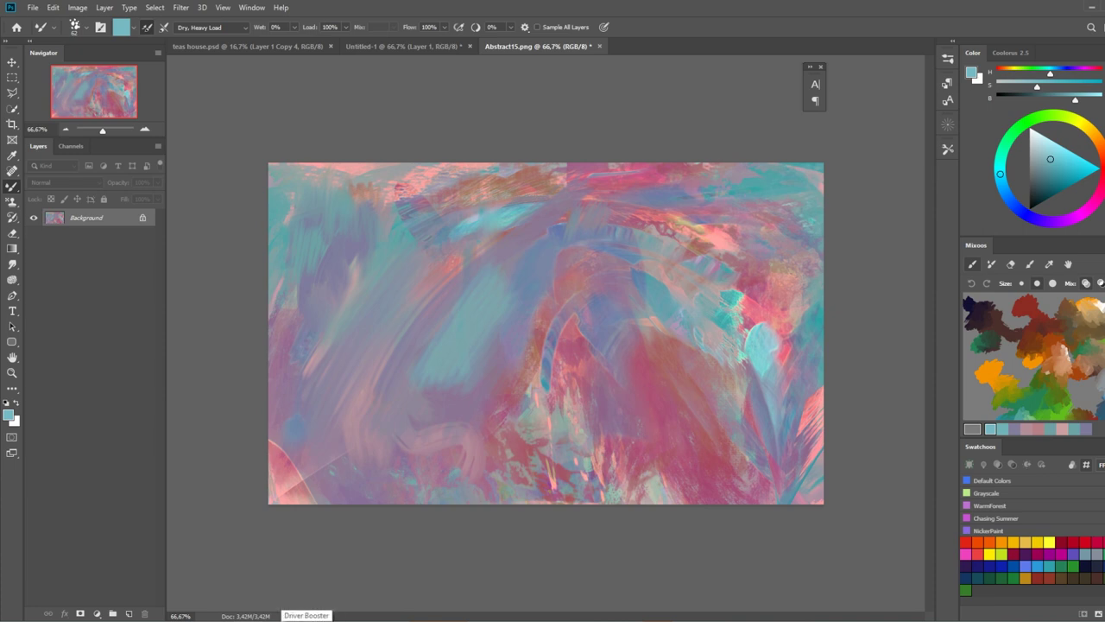
# Turn off Load Solid Colors Only and load the brush with a multicolour sample from the pink-purple area above the arch
pyautogui.click(86, 32)
pyautogui.click(84, 31)
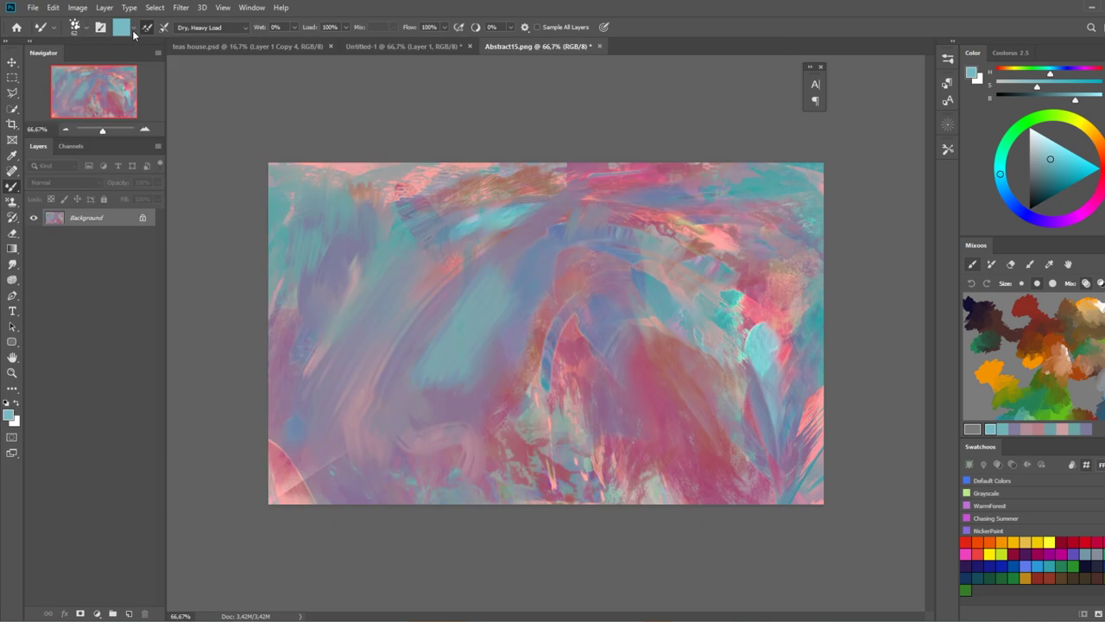
pyautogui.click(134, 34)
pyautogui.click(160, 68)
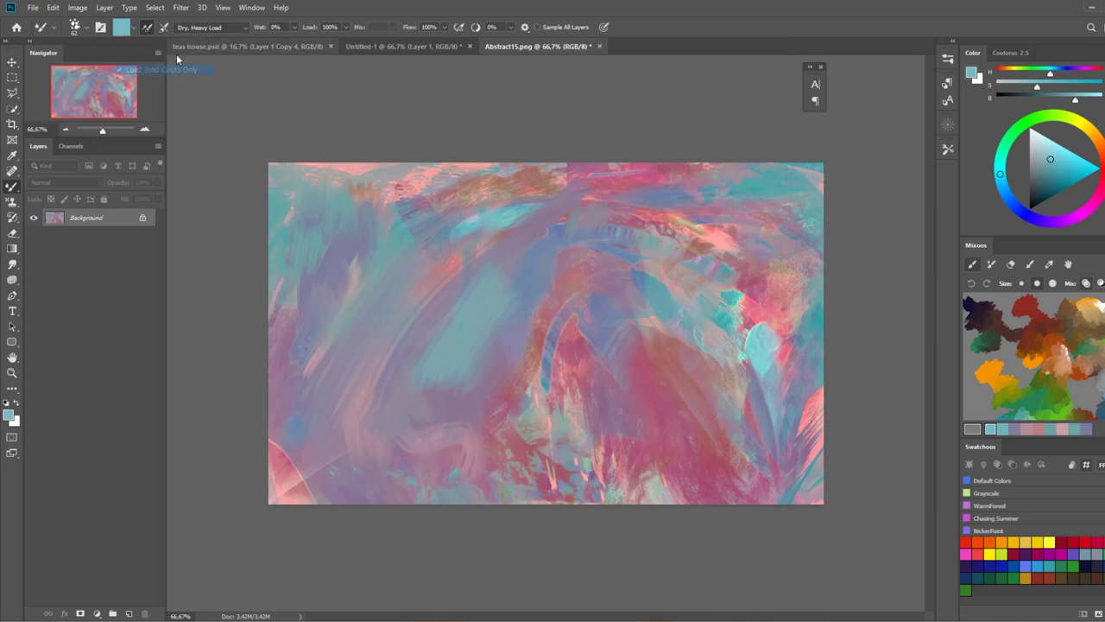
pyautogui.keyDown('alt'); pyautogui.click(606, 204); pyautogui.keyUp('alt')
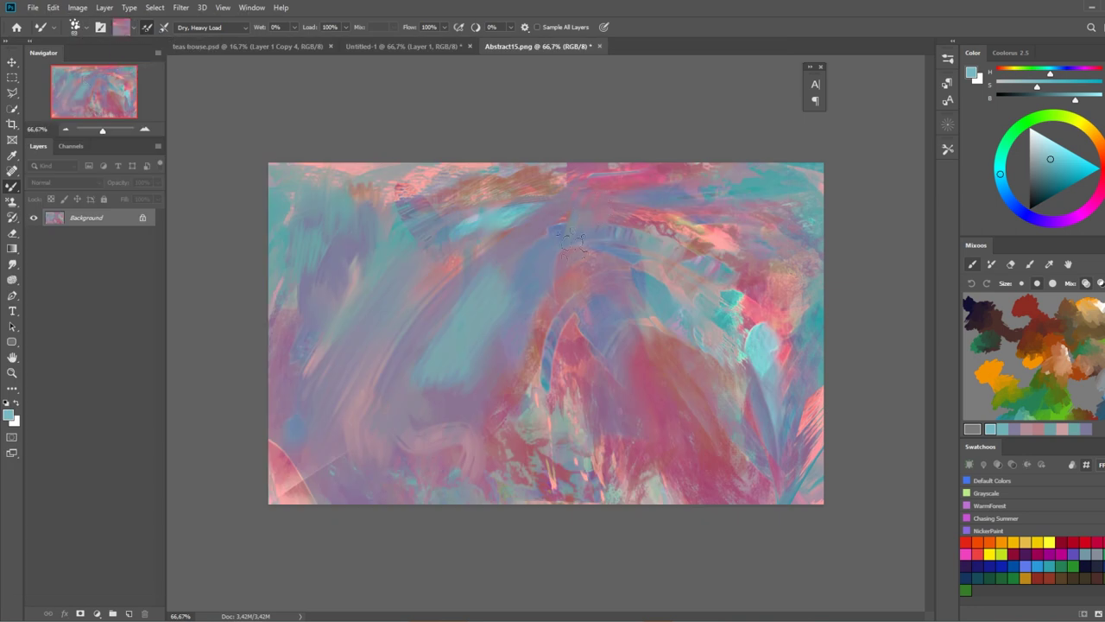
# Paint streaky multicolour pink strokes over the blue arch and the area beside it with an enlarged brush
pyautogui.moveTo(535, 206)
pyautogui.mouseDown()
pyautogui.moveTo(490, 280)
pyautogui.moveTo(505, 296)
pyautogui.mouseUp()
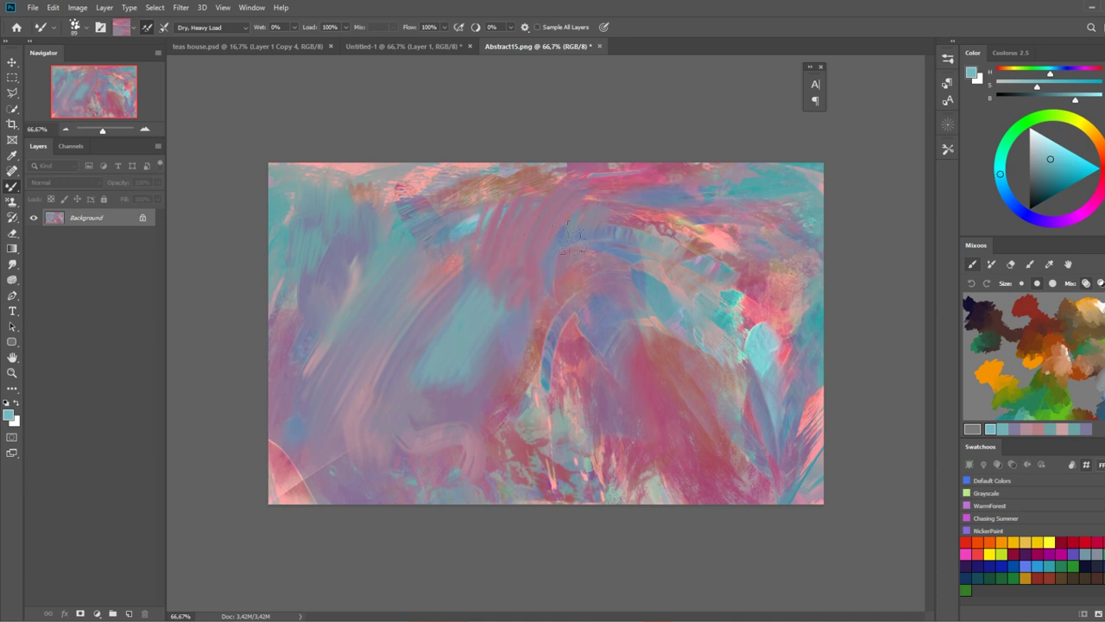
pyautogui.moveTo(572, 223)
pyautogui.mouseDown()
pyautogui.moveTo(466, 302)
pyautogui.moveTo(445, 285)
pyautogui.mouseUp()
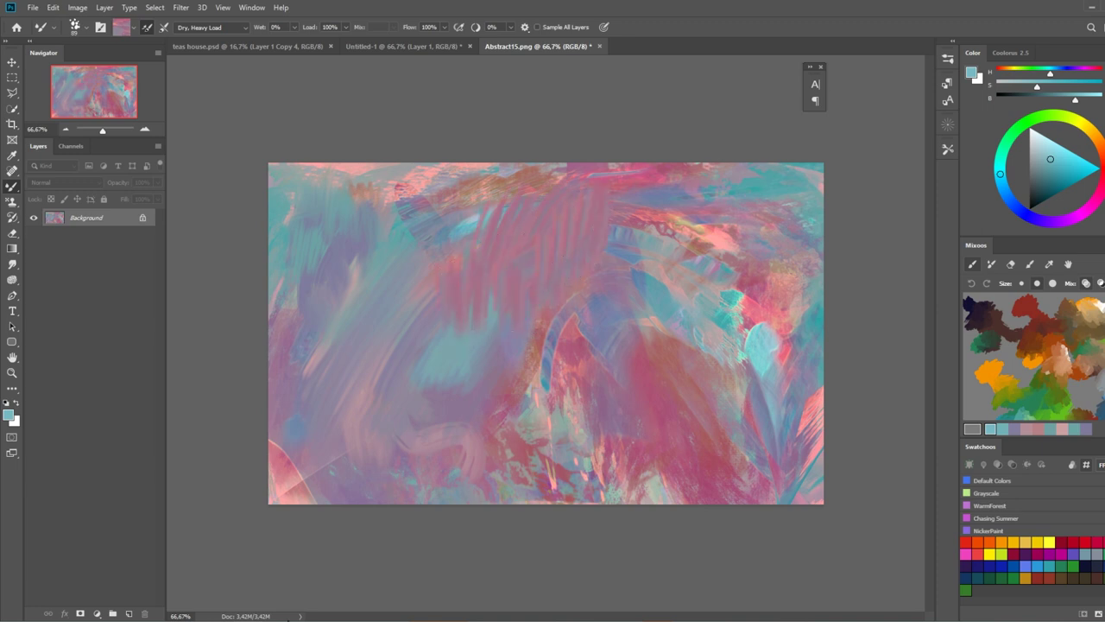
pyautogui.moveTo(633, 200)
pyautogui.mouseDown()
pyautogui.moveTo(628, 233)
pyautogui.moveTo(644, 220)
pyautogui.moveTo(604, 311)
pyautogui.mouseUp()
pyautogui.moveTo(525, 361)
pyautogui.mouseDown()
pyautogui.moveTo(511, 318)
pyautogui.moveTo(488, 331)
pyautogui.mouseUp()
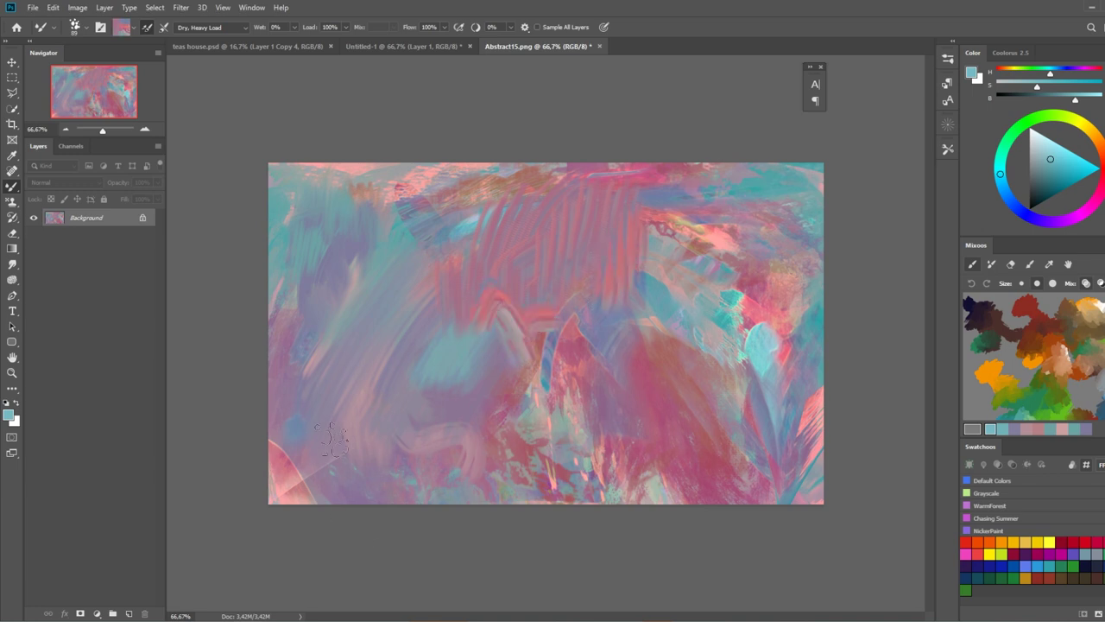
pyautogui.moveTo(463, 281)
pyautogui.mouseDown()
pyautogui.moveTo(427, 266)
pyautogui.moveTo(437, 287)
pyautogui.mouseUp()
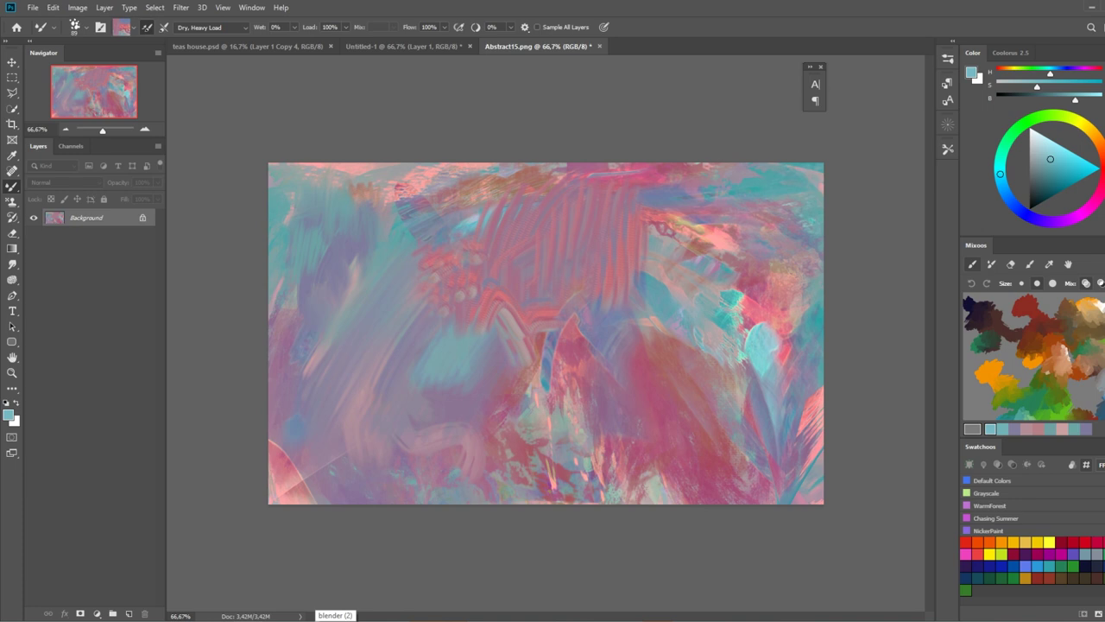
# Switch to the Brush Tool with the Natural Round brush, sample a purple, and paint a solid round disc over the upper part of the arch
pyautogui.hotkey('shift', 'b')
pyautogui.rightClick(440, 283)
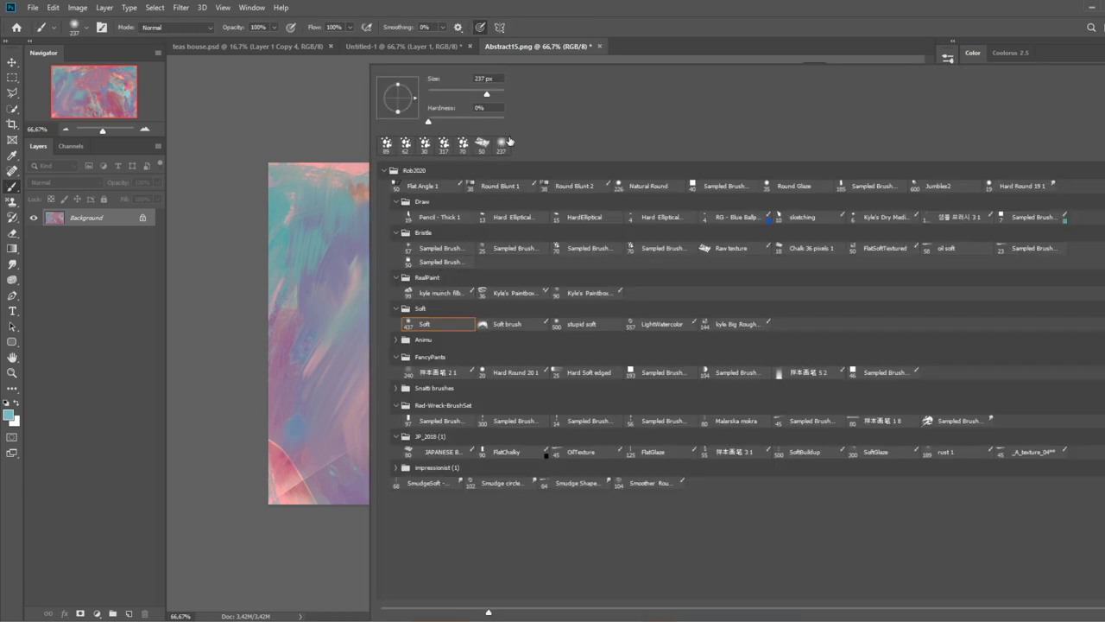
pyautogui.click(647, 188)
pyautogui.click(234, 415)
pyautogui.keyDown('alt'); pyautogui.click(344, 249); pyautogui.keyUp('alt')
pyautogui.moveTo(472, 328)
pyautogui.mouseDown()
pyautogui.moveTo(439, 320)
pyautogui.moveTo(463, 306)
pyautogui.moveTo(464, 318)
pyautogui.mouseUp()
# Sample light blue, enable pen pressure for opacity, and paint a soft highlight on the upper part of the purple disc
pyautogui.keyDown('alt'); pyautogui.click(469, 221); pyautogui.keyUp('alt')
pyautogui.hotkey('ctrl', 'z')
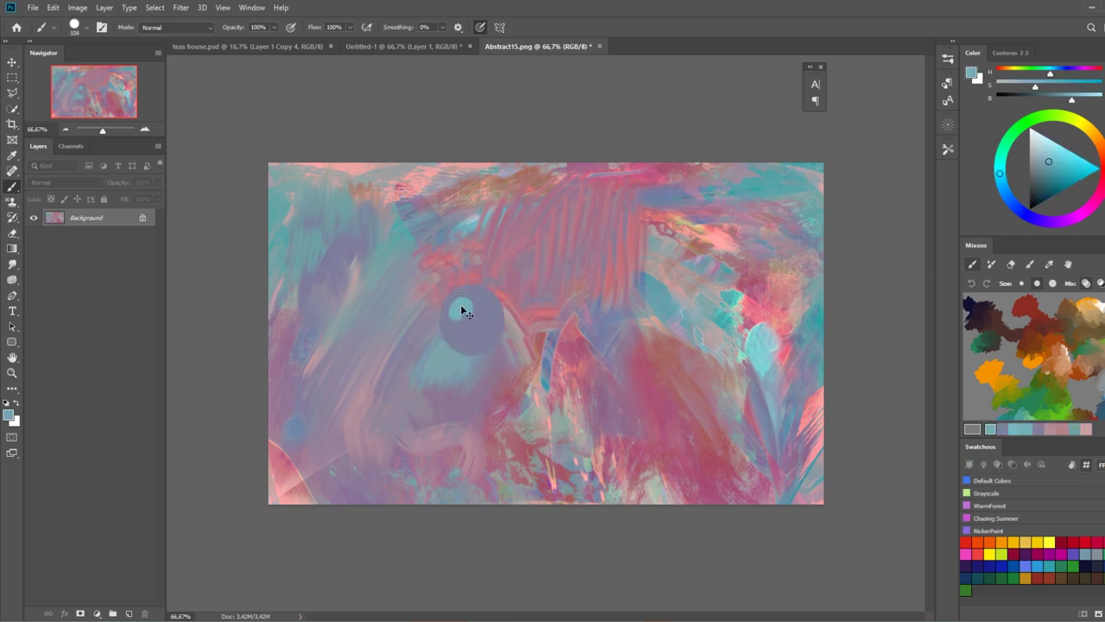
pyautogui.hotkey('ctrl', 'z')
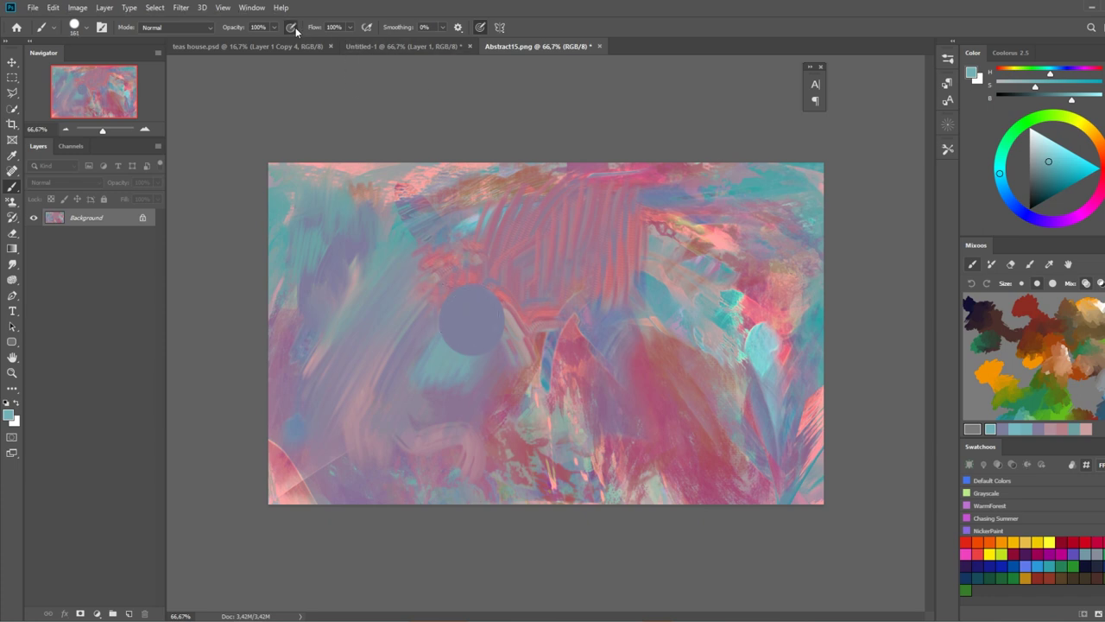
pyautogui.click(292, 27)
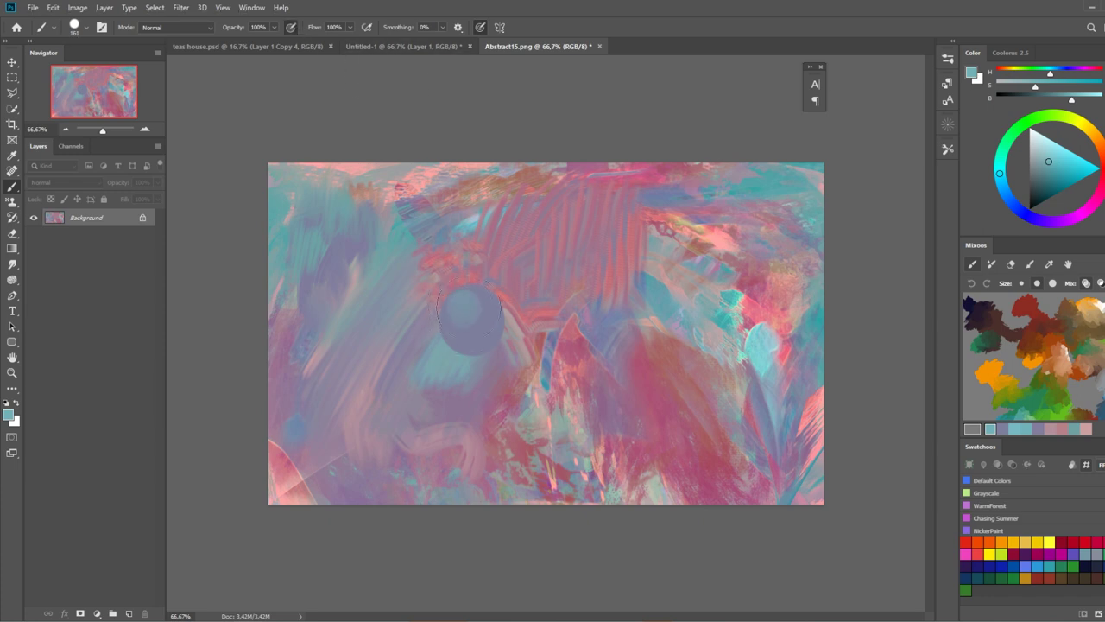
pyautogui.keyDown('alt'); pyautogui.rightClick(469, 312); pyautogui.keyUp('alt')
# Switch to the Mixer Brush Tool with the Natural Round brush and make sure Load Solid Colors Only is off
pyautogui.hotkey('shift', 'b')
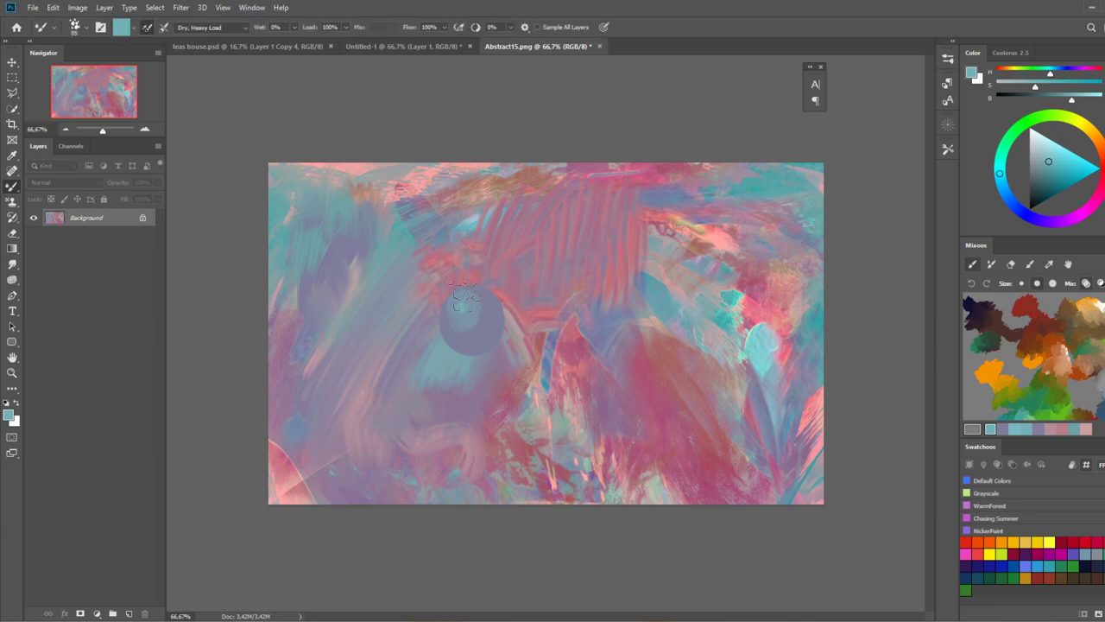
pyautogui.rightClick(474, 290)
pyautogui.doubleClick(649, 185)
pyautogui.click(133, 27)
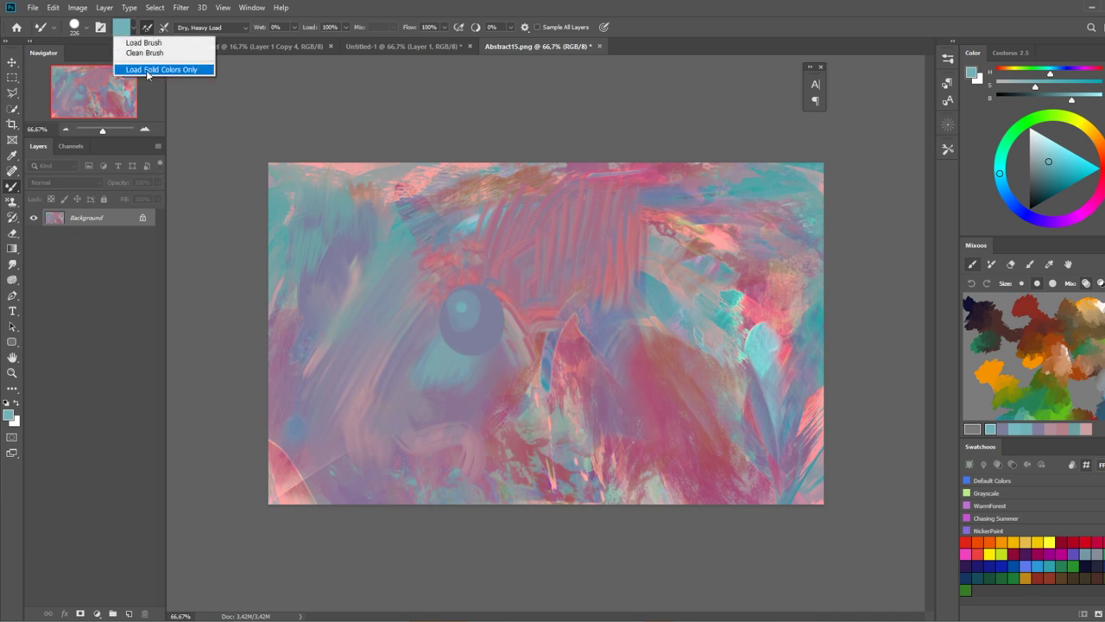
pyautogui.click(153, 69)
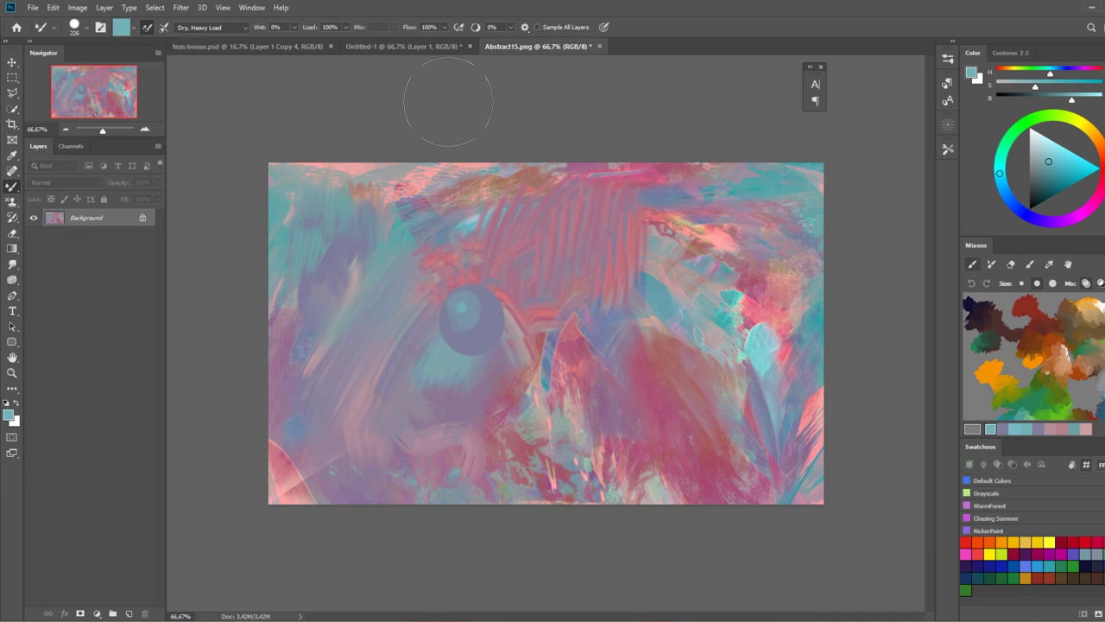
# Load the Mixer Brush with a multicolour sample of the purple disc and adjust the brush size to fit the disc
pyautogui.keyDown('alt'); pyautogui.click(471, 321); pyautogui.keyUp('alt')
pyautogui.keyDown('alt'); pyautogui.rightClick(473, 316); pyautogui.keyUp('alt')
pyautogui.moveTo(472, 317); pyautogui.dragTo(464, 320)
pyautogui.click(472, 320)
pyautogui.click(471, 319)
# Select the highlighted part of the purple disc with the Quick Selection Tool and copy it onto a new layer
pyautogui.press('w')
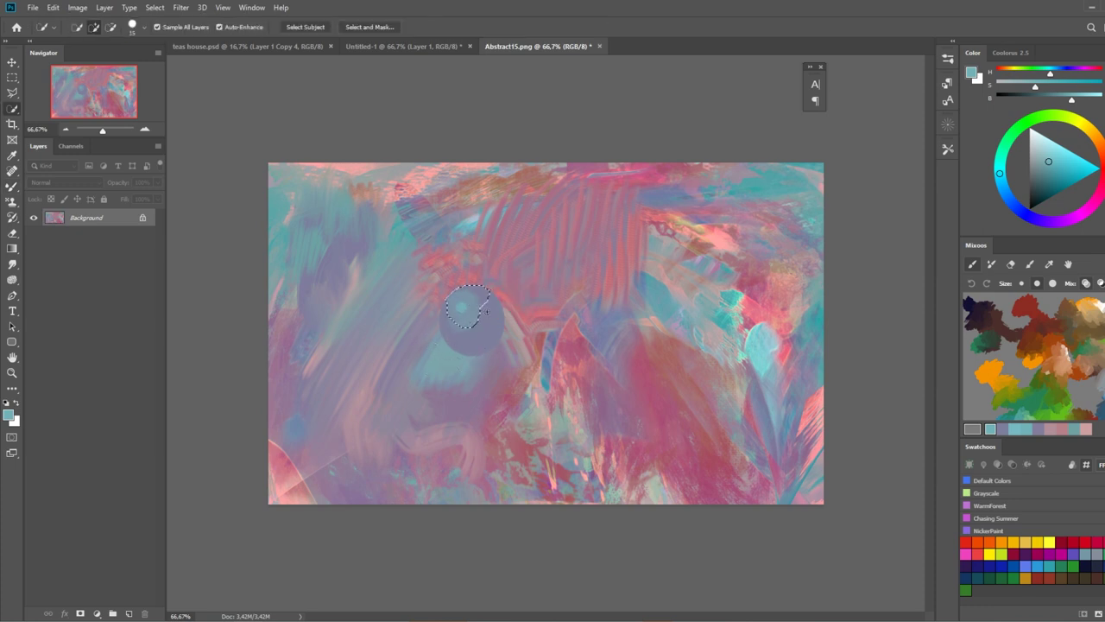
pyautogui.hotkey('ctrl', 'j')
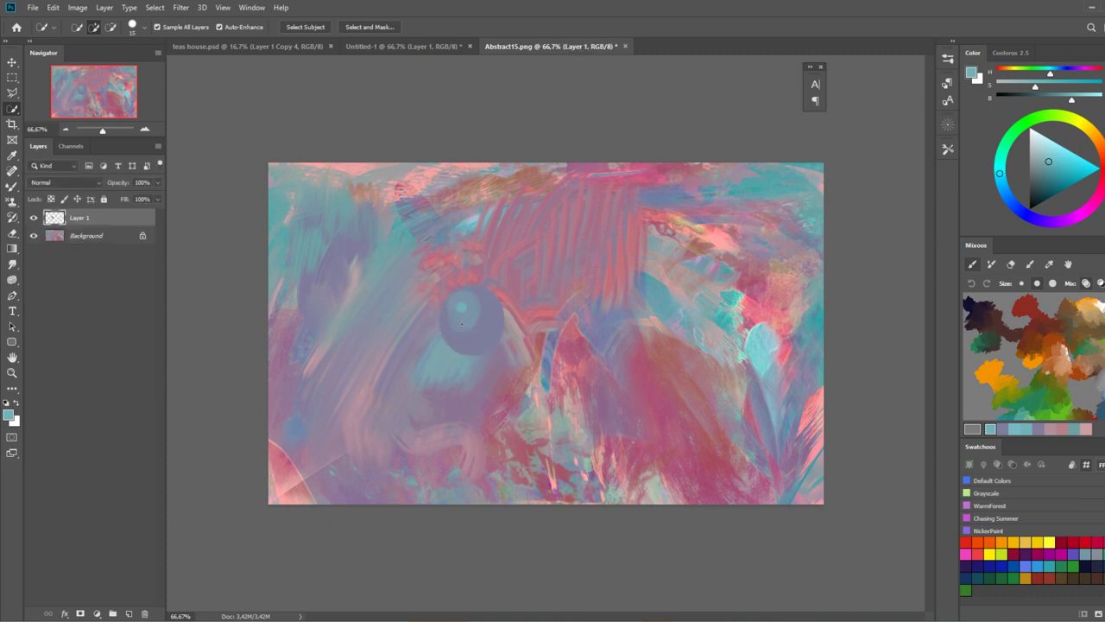
# Return to the Mixer Brush, resize it to 138 px over the disc, and load a multicolour sample of the copied disc
pyautogui.press('b')
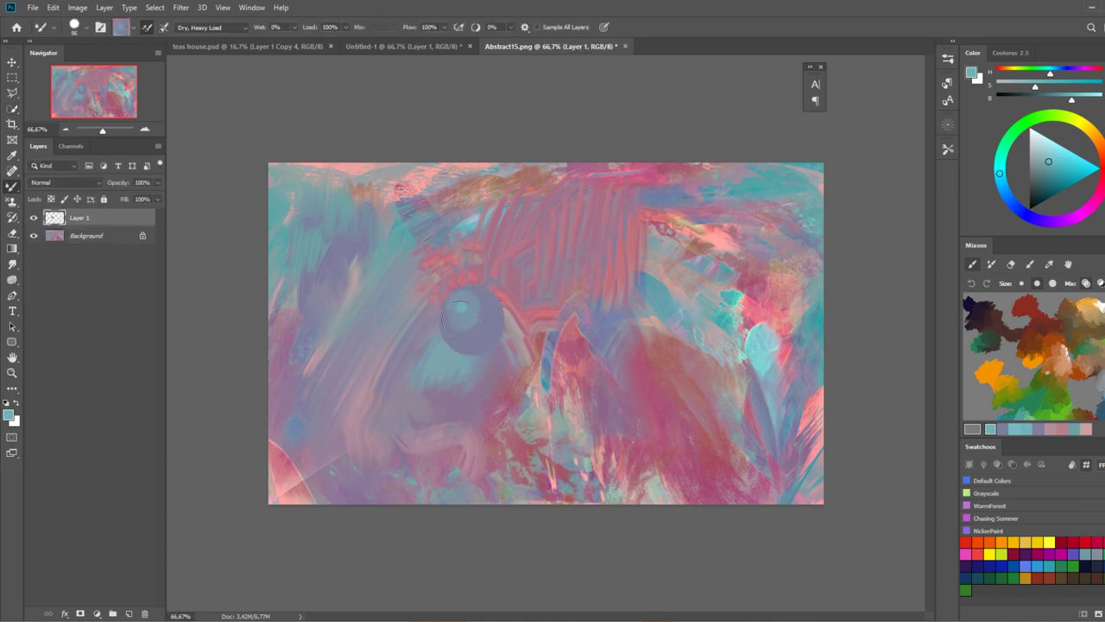
pyautogui.moveTo(472, 319); pyautogui.dragTo(480, 321)
pyautogui.keyDown('alt'); pyautogui.click(474, 320); pyautogui.keyUp('alt')
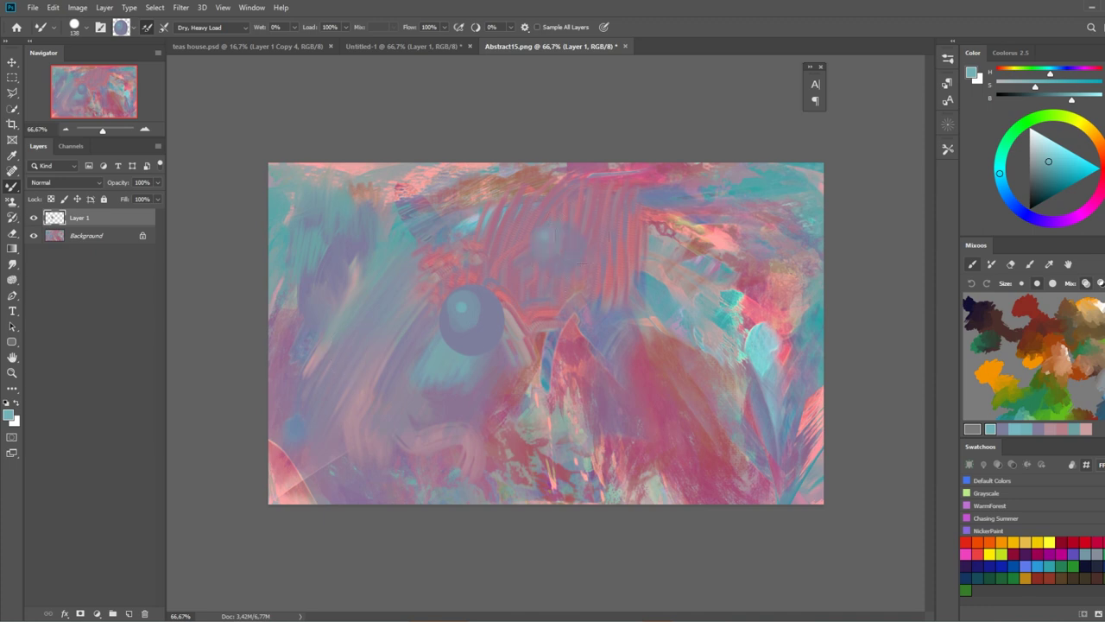
# Paint a cluster of overlapping sphere-shaded strokes and dabs on Layer 1 across the red-striped area beside the disc
pyautogui.moveTo(548, 234)
pyautogui.mouseDown()
pyautogui.moveTo(607, 274)
pyautogui.moveTo(561, 311)
pyautogui.moveTo(626, 298)
pyautogui.mouseUp()
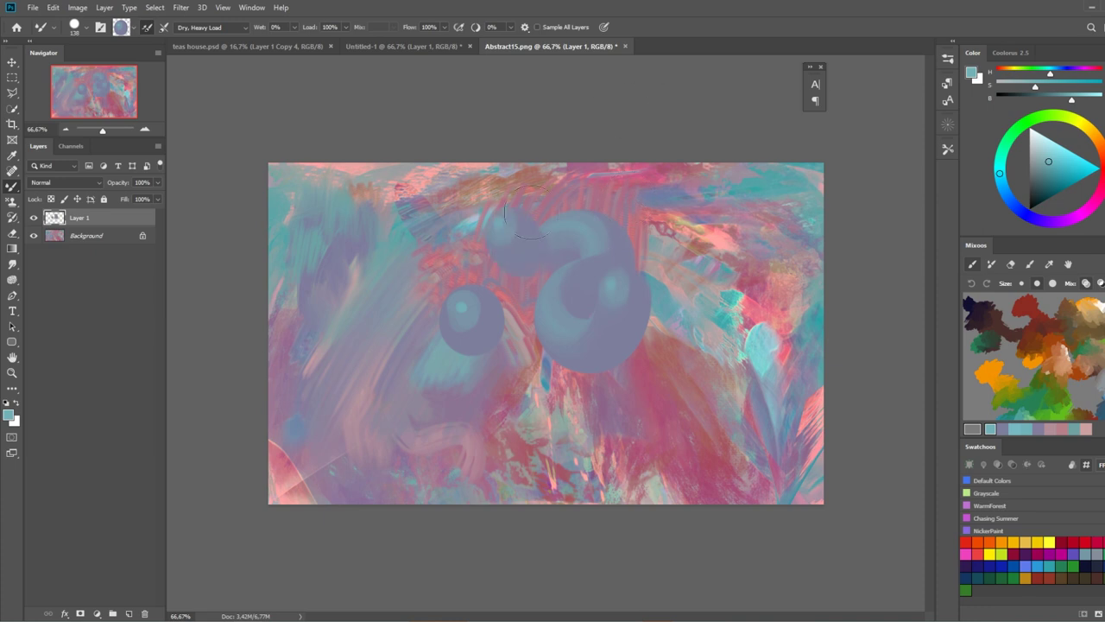
pyautogui.moveTo(525, 211); pyautogui.dragTo(518, 218)
pyautogui.click(661, 270)
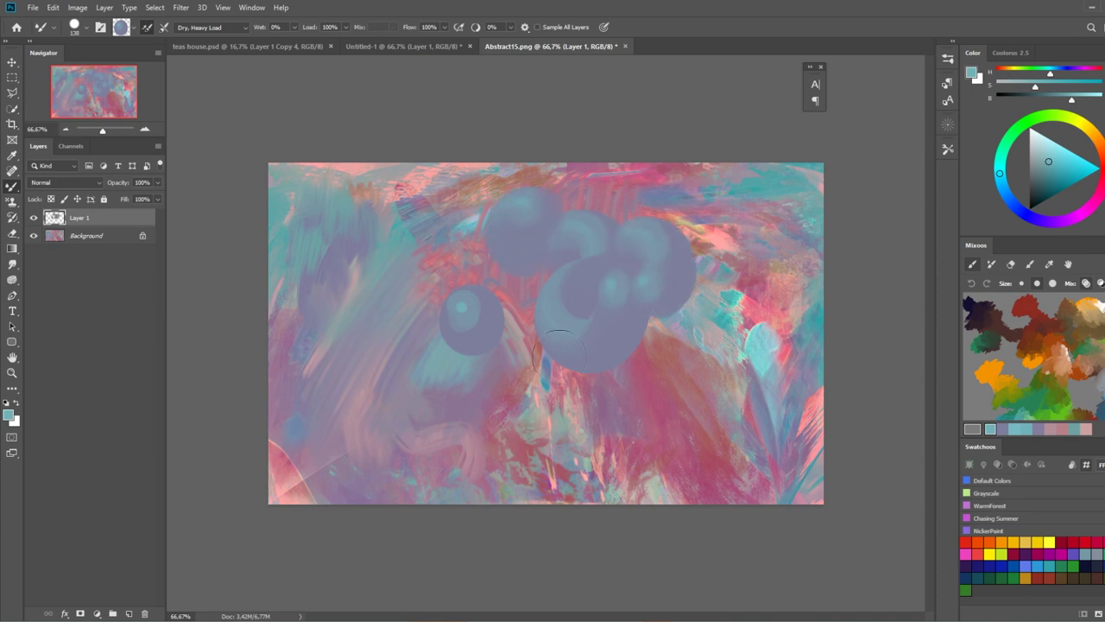
pyautogui.moveTo(558, 349); pyautogui.dragTo(587, 345)
pyautogui.moveTo(656, 315); pyautogui.dragTo(643, 363)
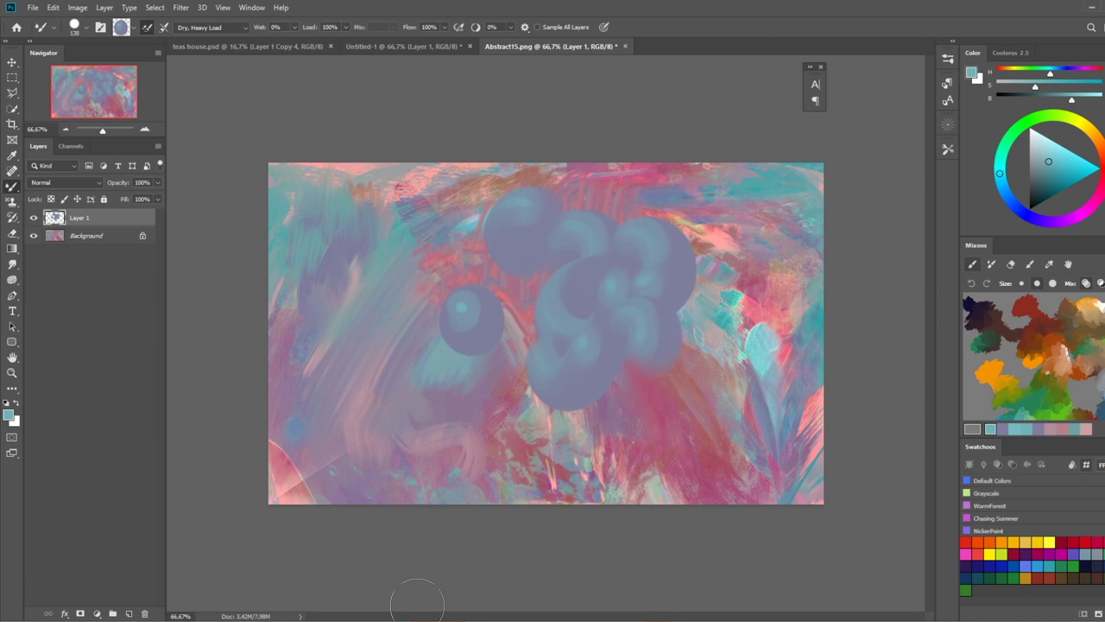
pyautogui.click(521, 257)
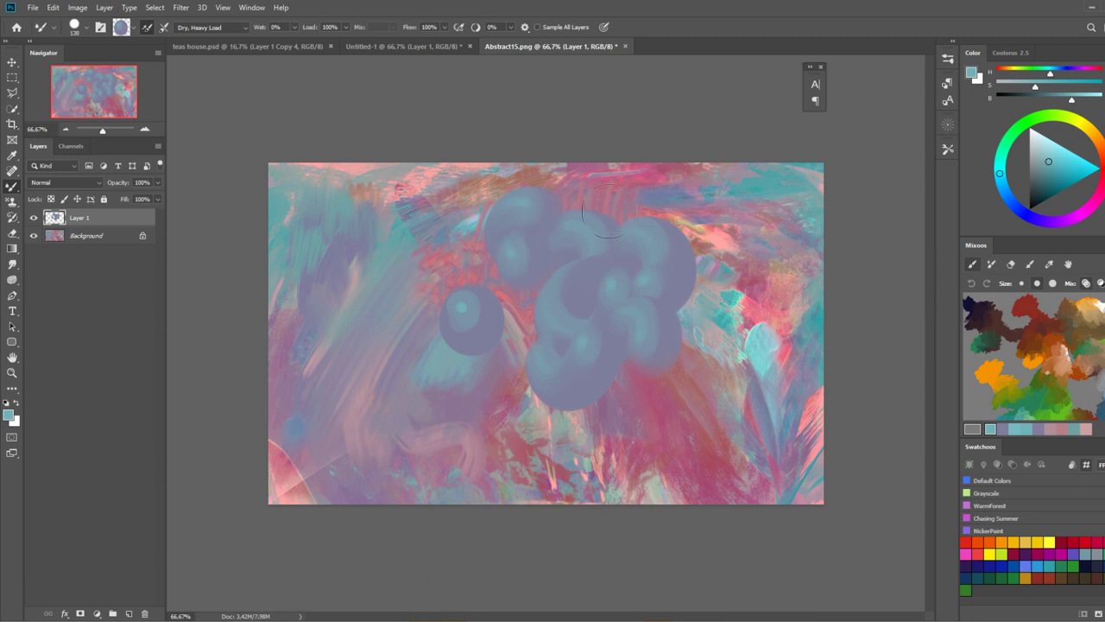
pyautogui.click(533, 245)
pyautogui.moveTo(517, 263); pyautogui.dragTo(552, 307)
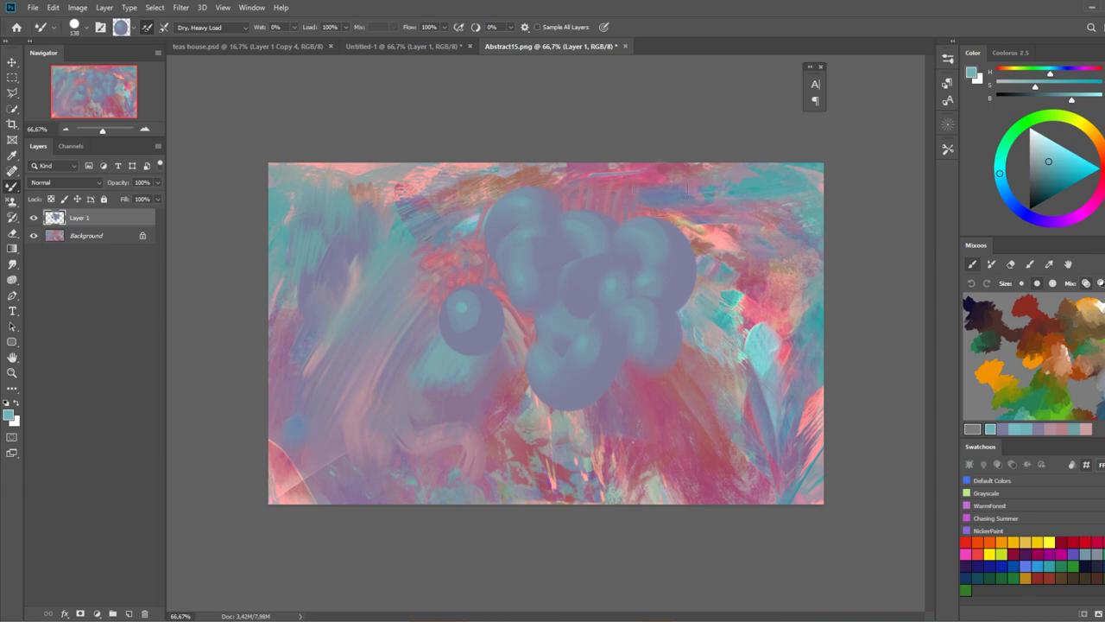
pyautogui.moveTo(608, 199); pyautogui.dragTo(579, 246)
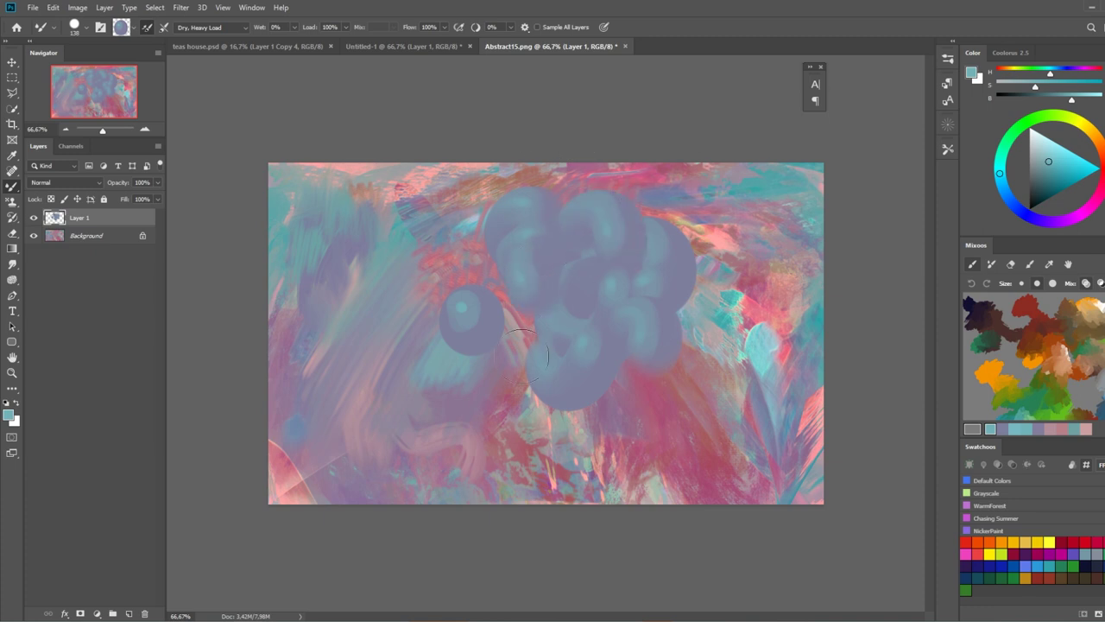